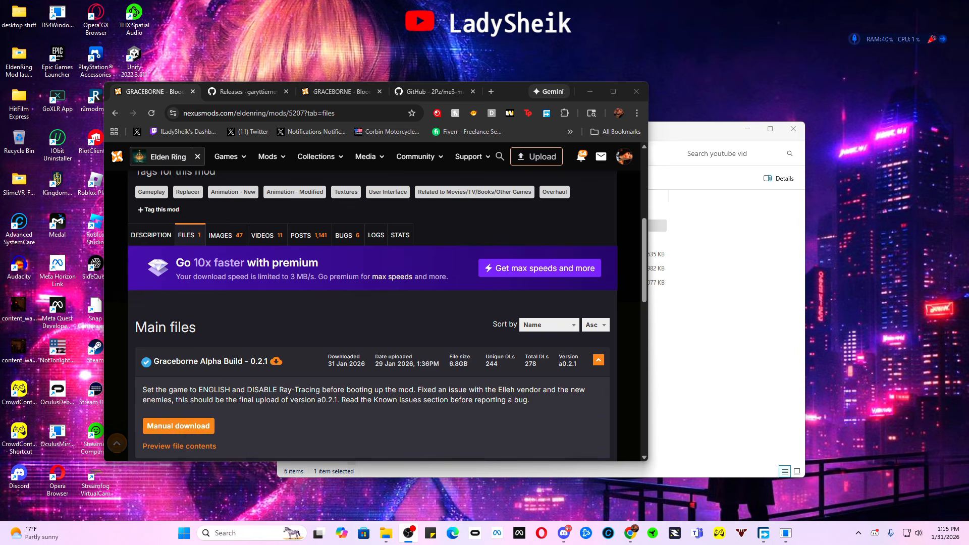
# Step: Read the Graceborne Alpha Build 0.2.1 file notes about the English language setting, ray tracing and known issues
pyautogui.moveTo(142, 389); pyautogui.dragTo(277, 390)
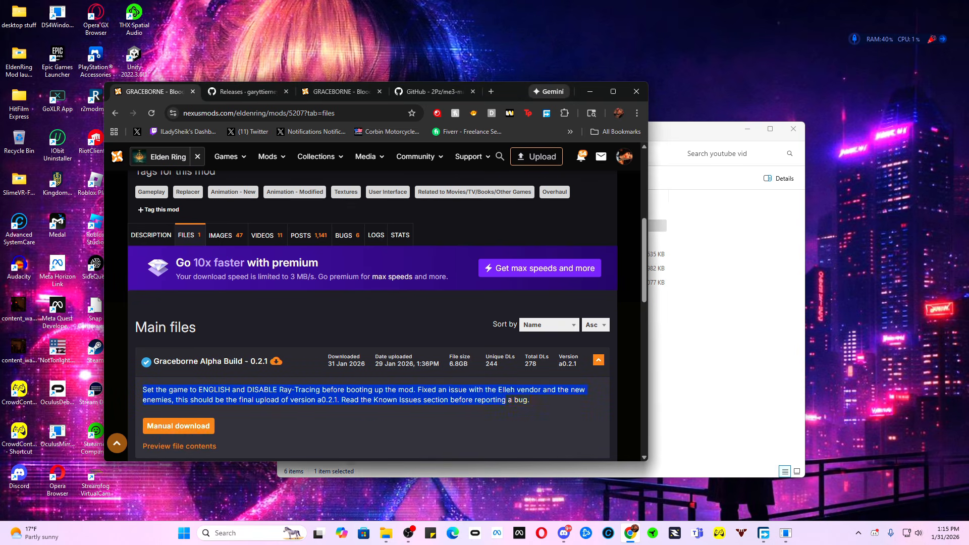
pyautogui.moveTo(505, 400); pyautogui.dragTo(529, 400)
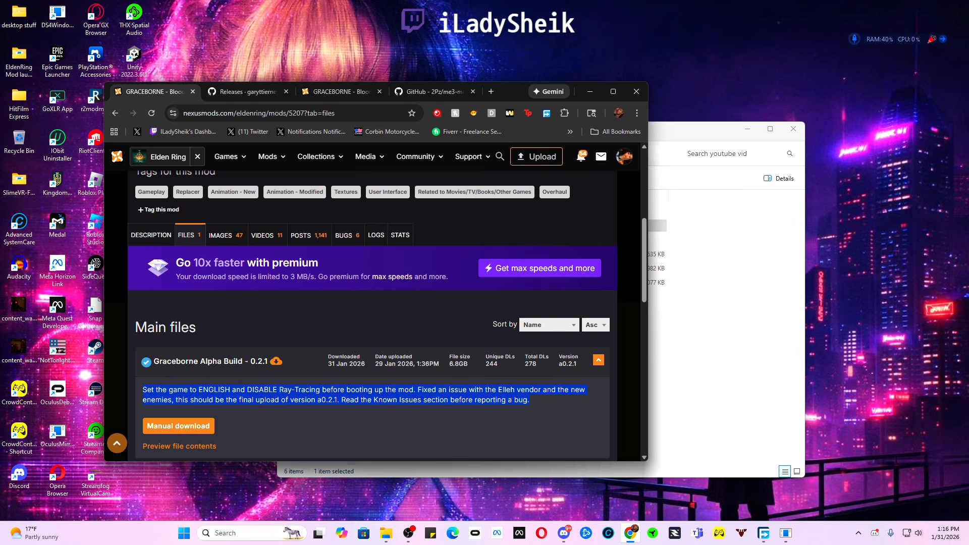
pyautogui.scroll(-1, 372, 313)
pyautogui.scroll(1, 372, 313)
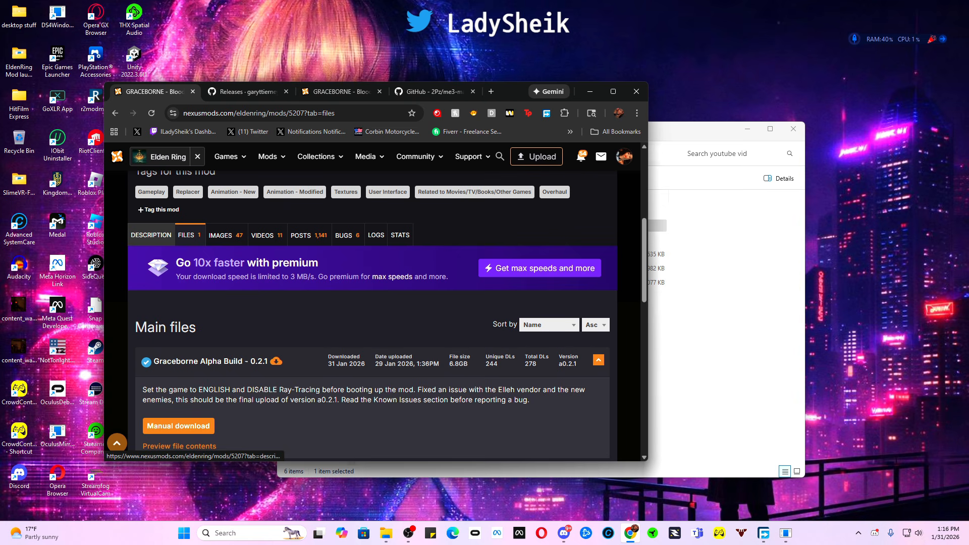
# Step: Open the Graceborne mod's description and read through to its installation instructions
pyautogui.click(151, 235)
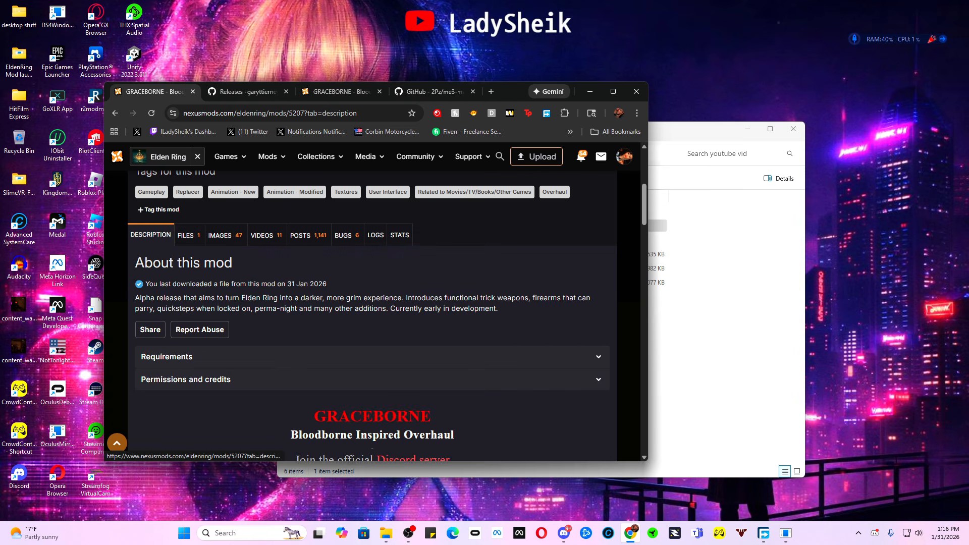
pyautogui.scroll(-4, 151, 235)
pyautogui.scroll(5, 371, 313)
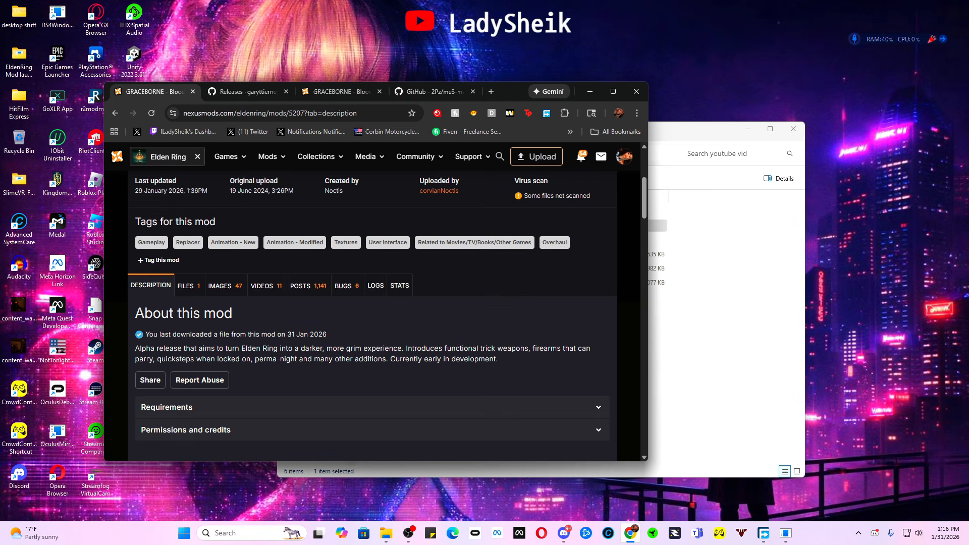
pyautogui.scroll(-7, 372, 312)
pyautogui.scroll(-12, 372, 313)
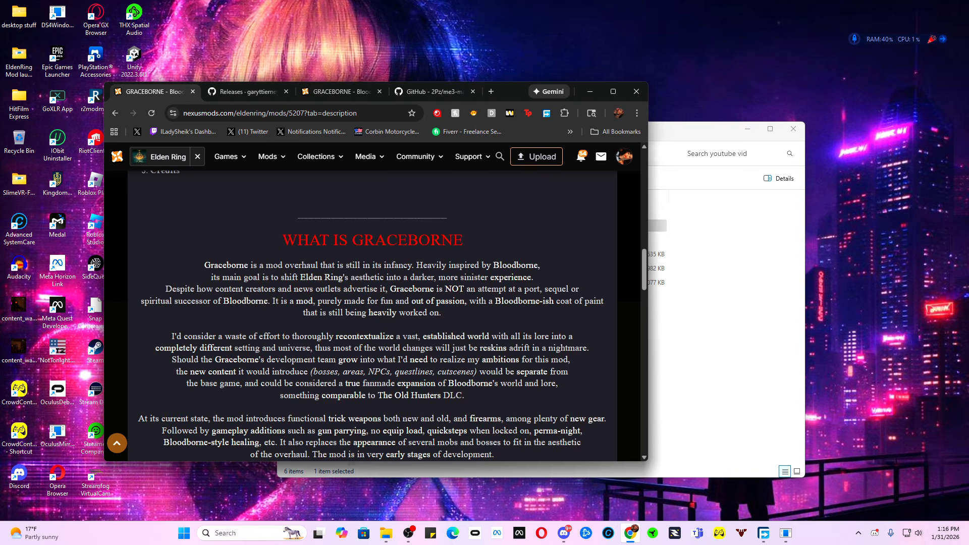
pyautogui.scroll(-1, 372, 313)
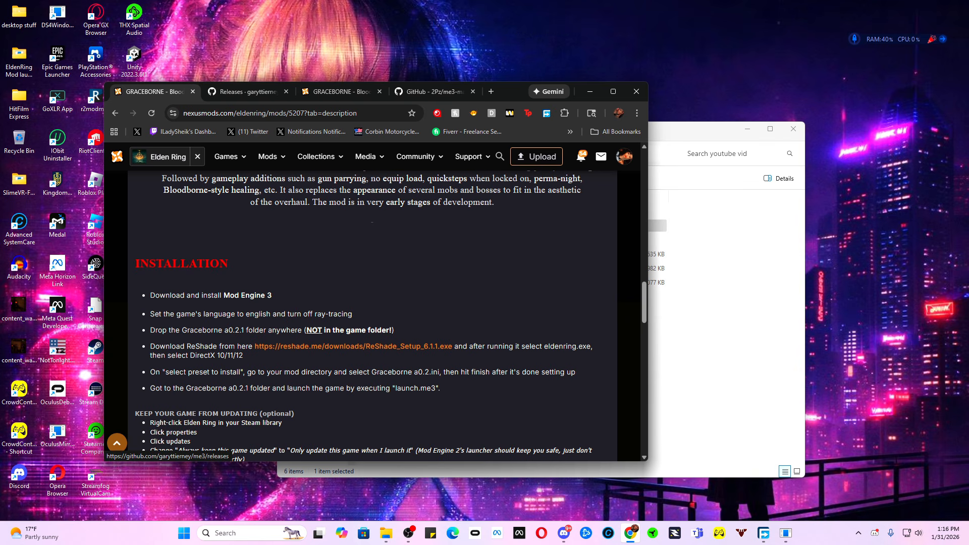
# Step: Review the me3 v0.10.1 release on GitHub and find the Windows installer me3_installer.exe among its assets
pyautogui.click(242, 91)
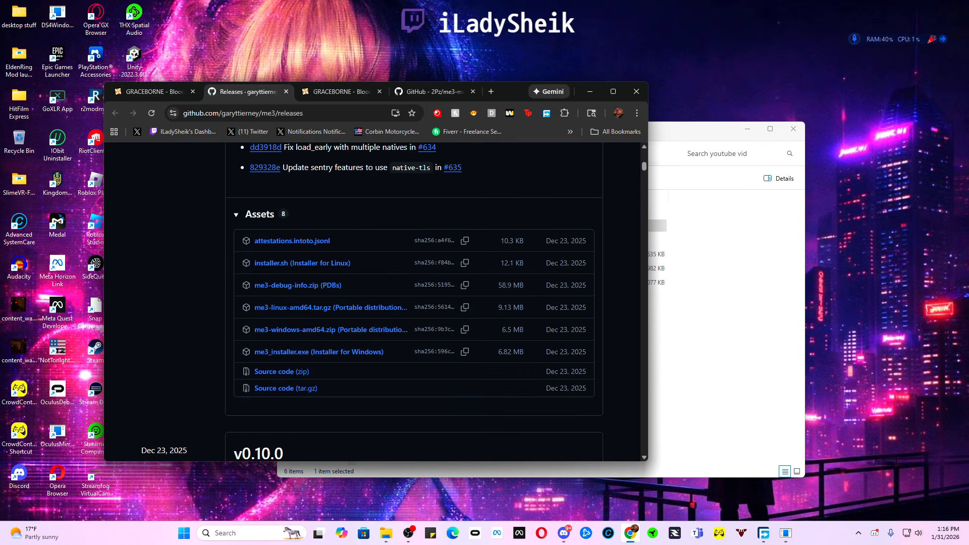
pyautogui.scroll(10, 376, 303)
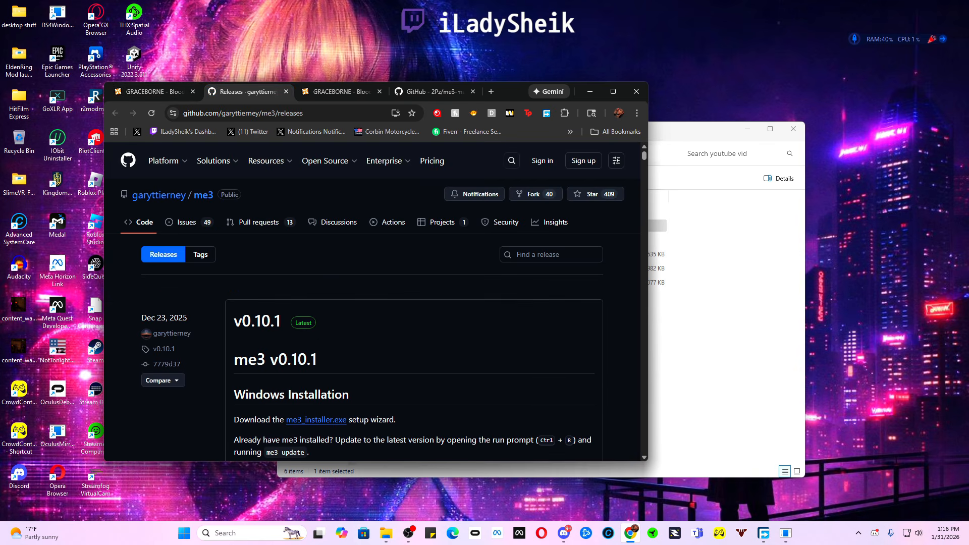
pyautogui.scroll(-8, 375, 303)
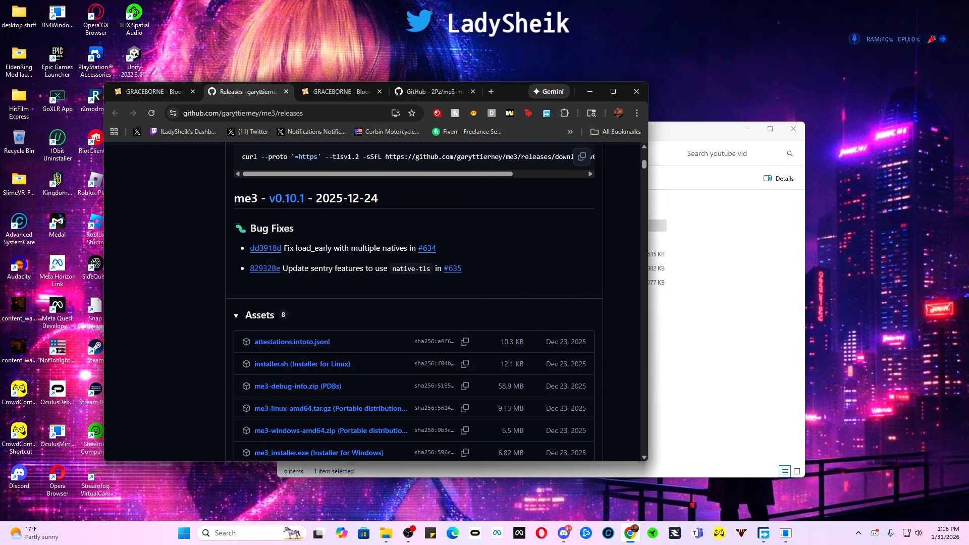
pyautogui.scroll(-2, 376, 303)
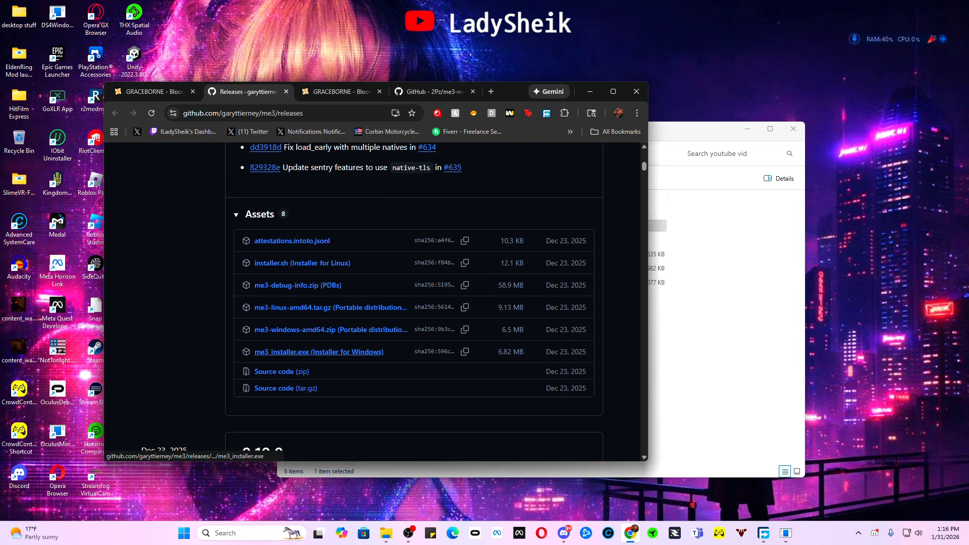
# Step: Switch to File Explorer, locate the downloaded me3_installer.exe and open the me3 folder inside youtube vid
pyautogui.click(716, 333)
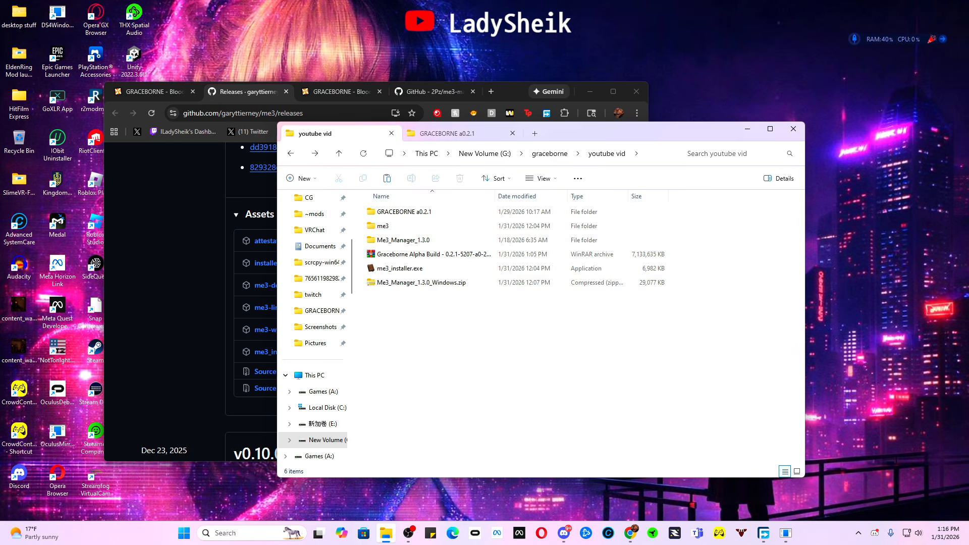
pyautogui.click(400, 269)
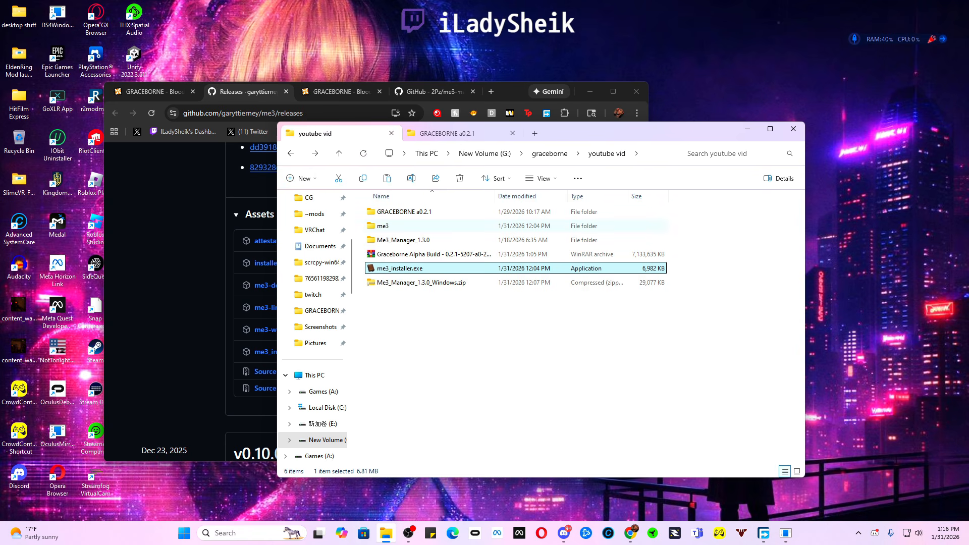
pyautogui.doubleClick(383, 225)
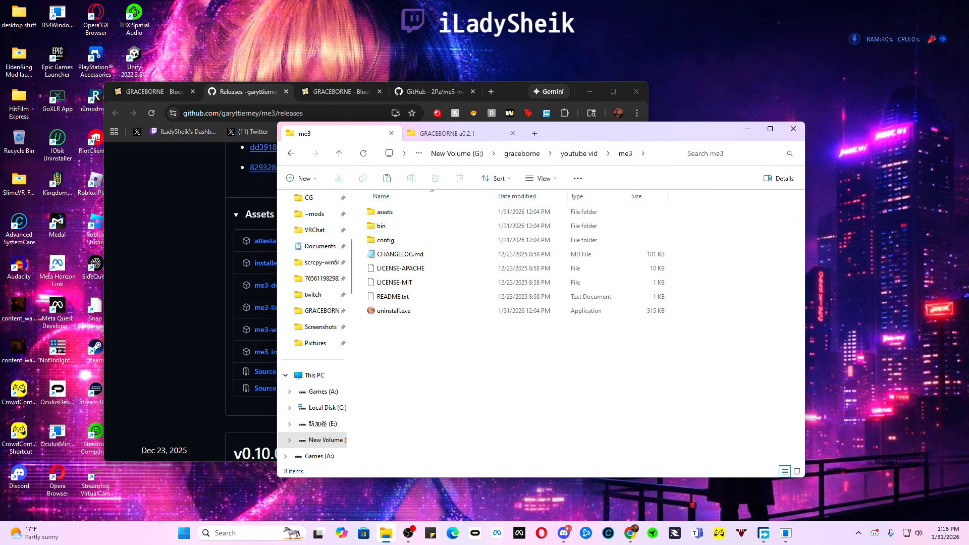
pyautogui.hotkey('alt', 'Left')
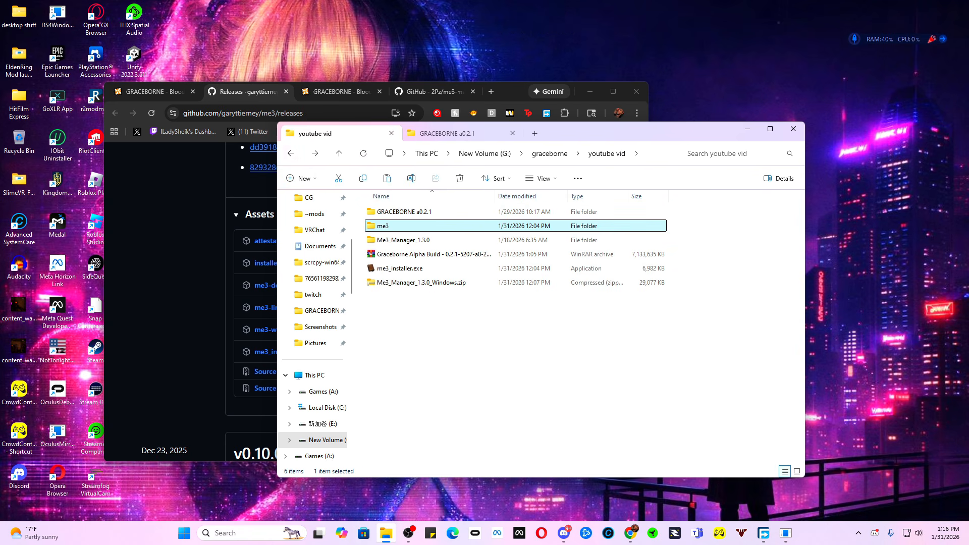
pyautogui.doubleClick(383, 226)
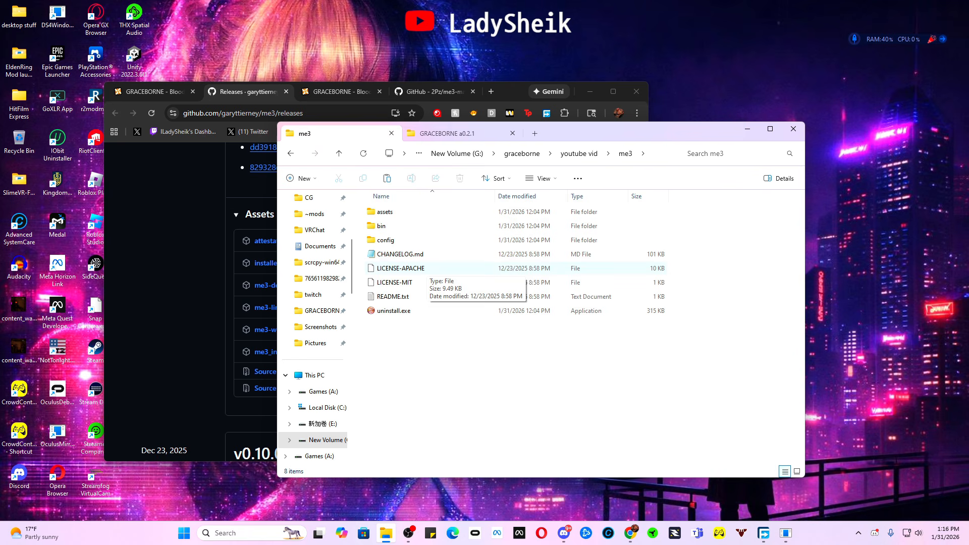
# Step: Inspect the executables in me3's bin folder, including me3-launcher.exe, and return to the youtube vid folder
pyautogui.doubleClick(381, 226)
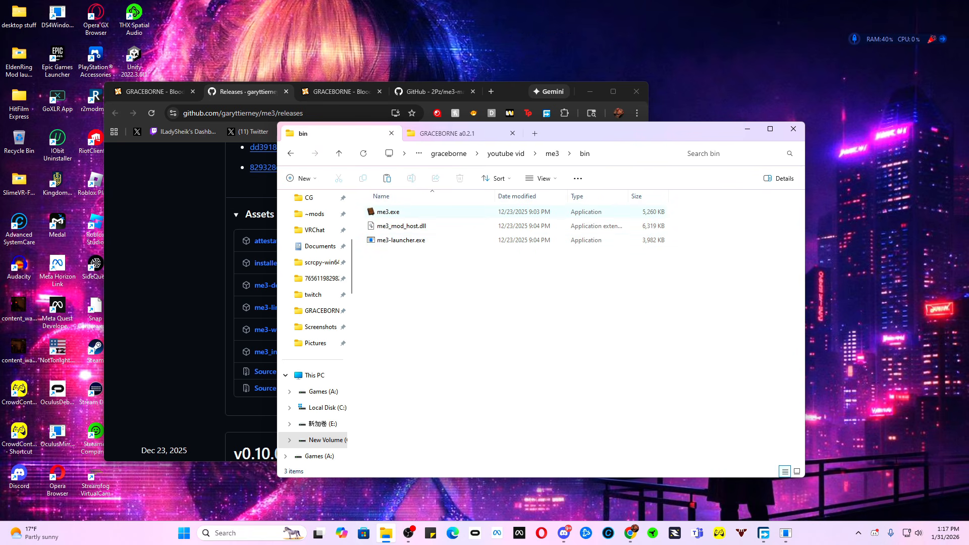
pyautogui.doubleClick(388, 212)
pyautogui.click(401, 240)
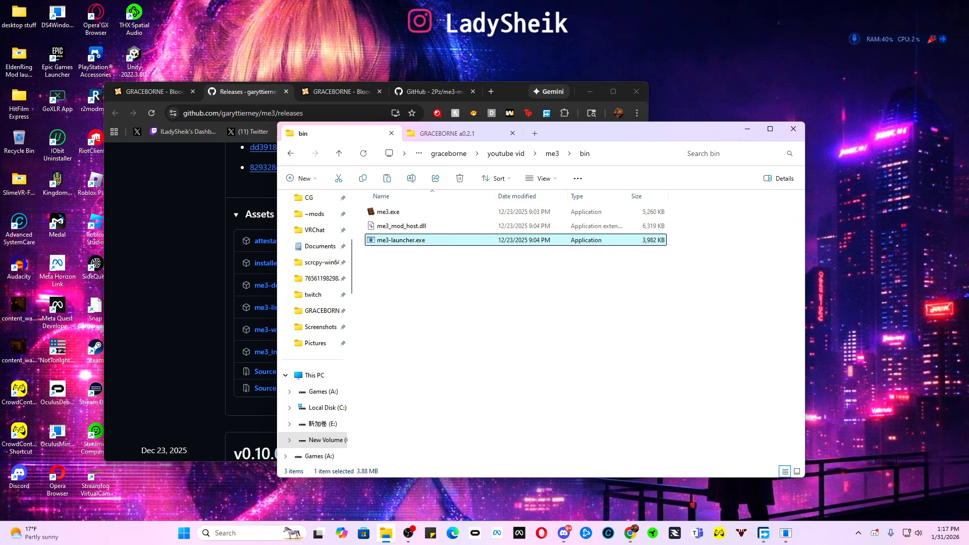
pyautogui.click(290, 154)
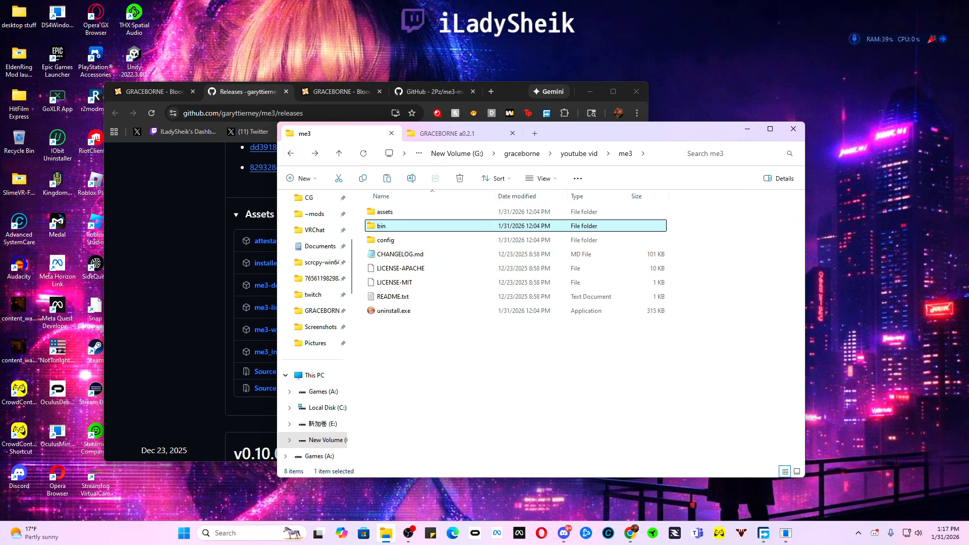
pyautogui.click(290, 154)
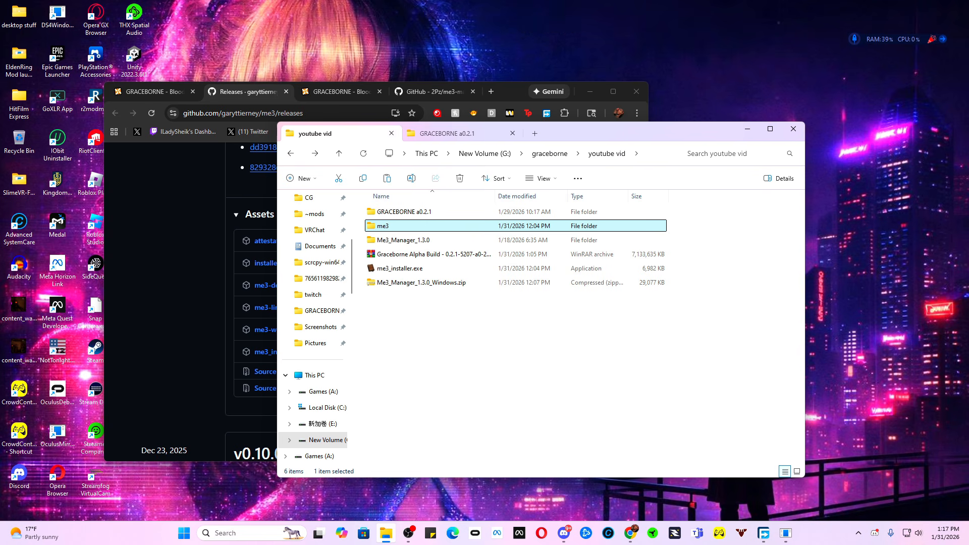
# Step: Switch to the browser and open me3-manager's 1.3.0 release on GitHub to find its Windows zip asset
pyautogui.hotkey('alt', 'Tab')
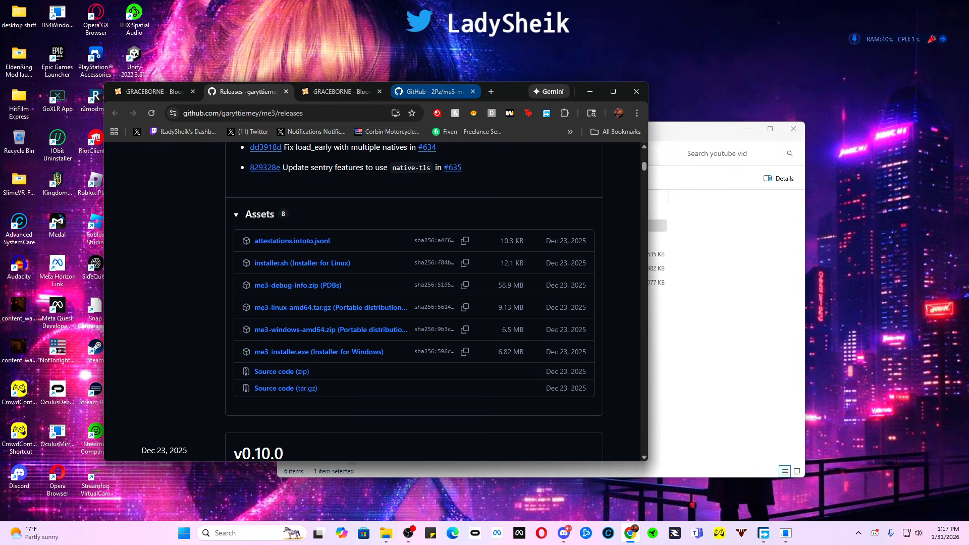
pyautogui.click(433, 92)
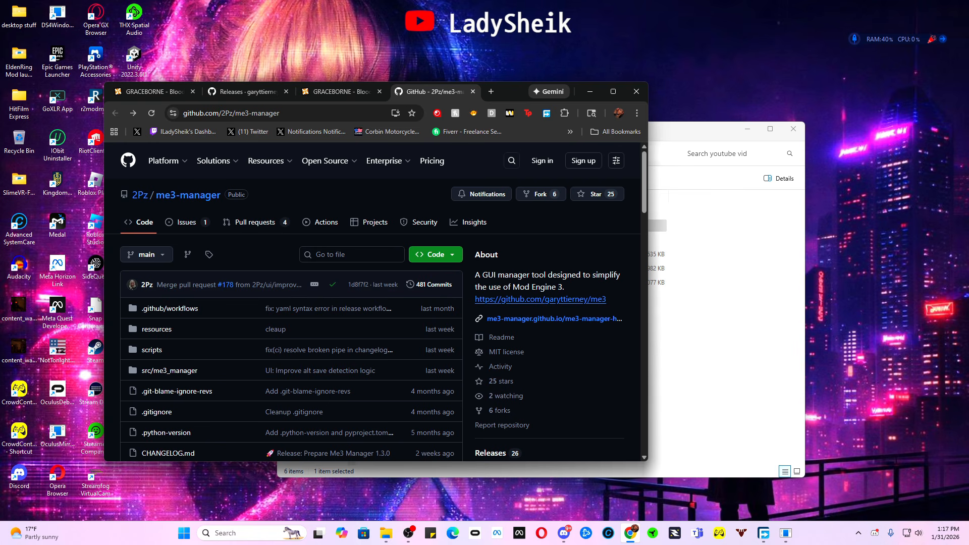
pyautogui.scroll(-1, 373, 302)
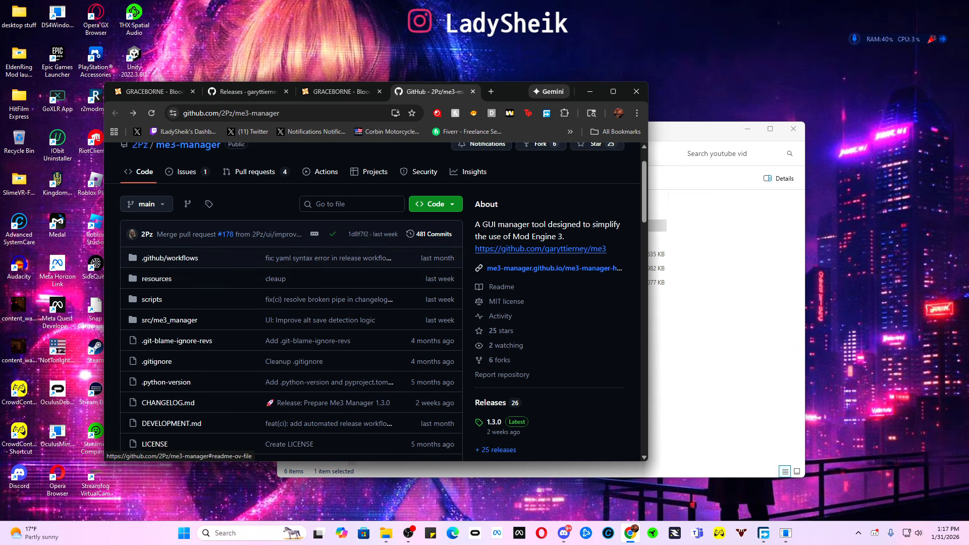
pyautogui.scroll(-1, 492, 323)
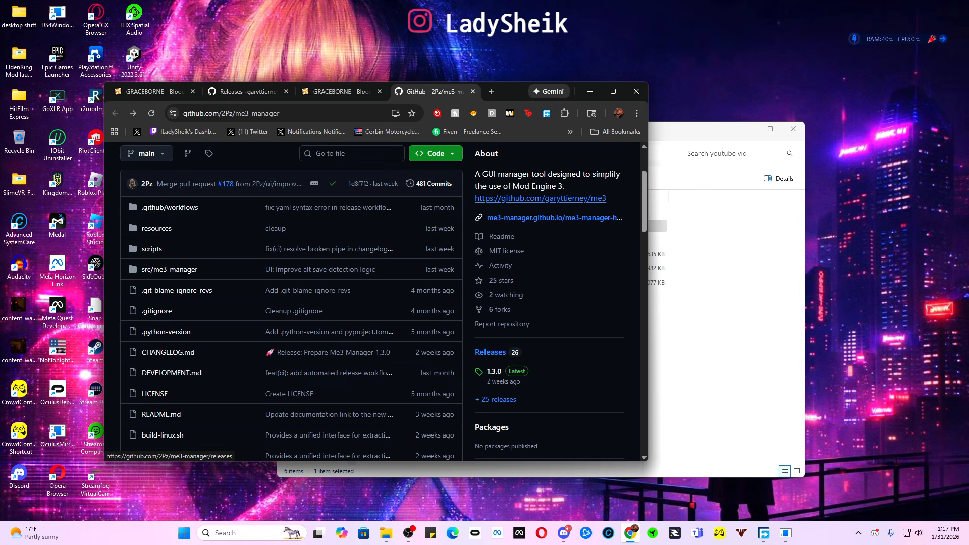
pyautogui.scroll(-1, 492, 323)
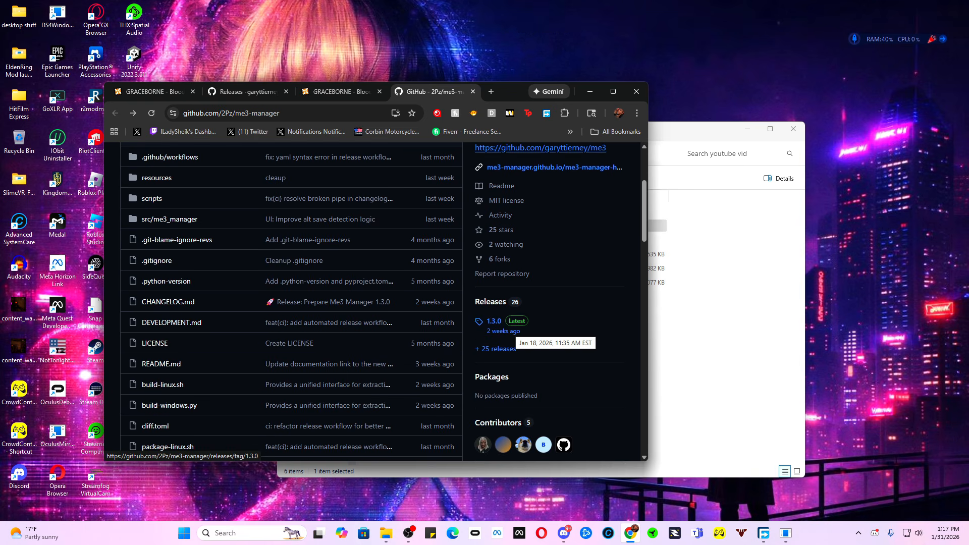
pyautogui.click(494, 321)
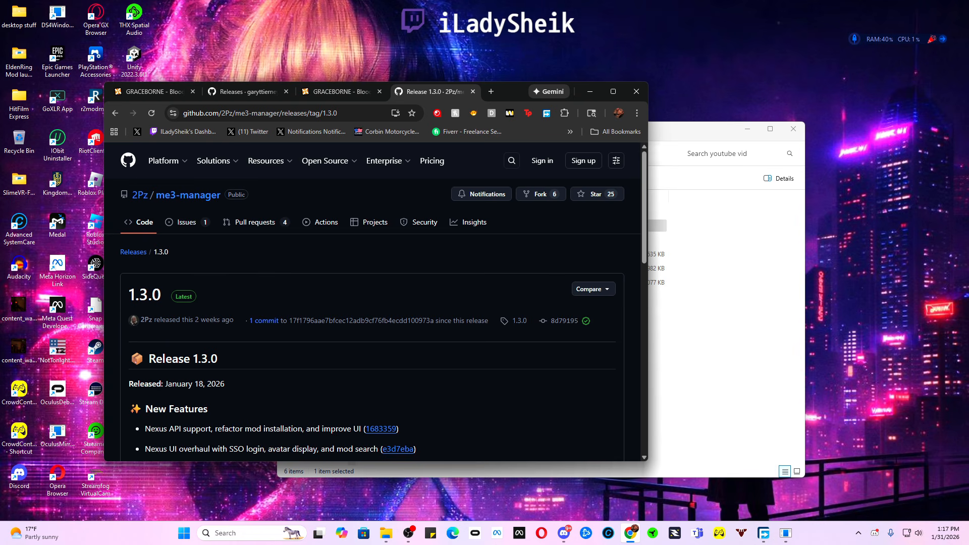
pyautogui.scroll(-1, 373, 303)
pyautogui.scroll(-12, 373, 302)
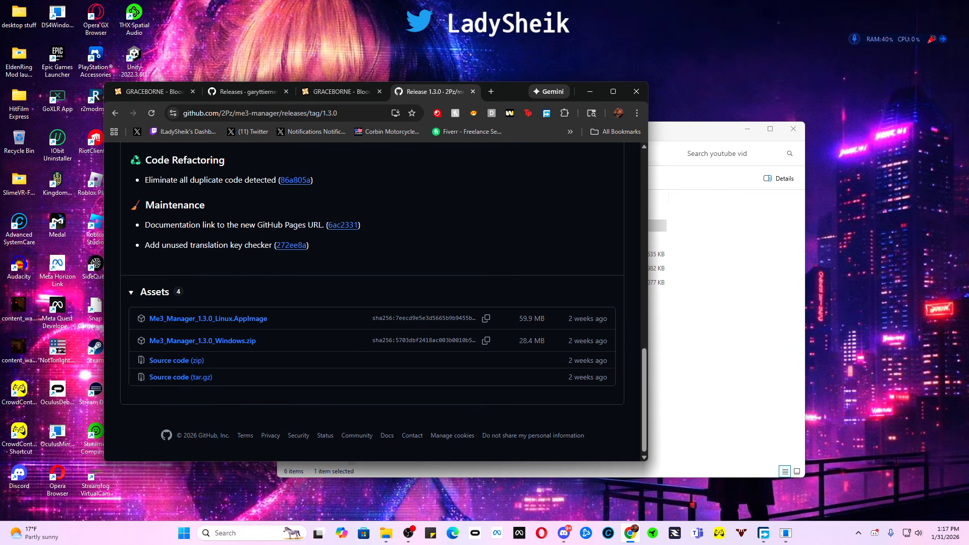
# Step: Switch to File Explorer and view the WinRAR extraction options for Me3_Manager_1.3.0_Windows.zip, without extracting it
pyautogui.click(716, 333)
pyautogui.click(422, 283)
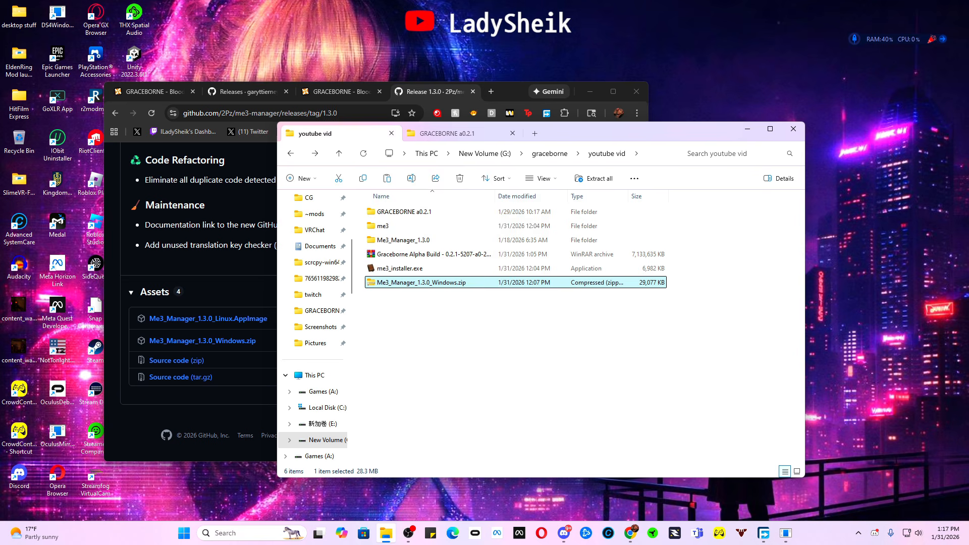
pyautogui.rightClick(397, 283)
pyautogui.moveTo(426, 417)
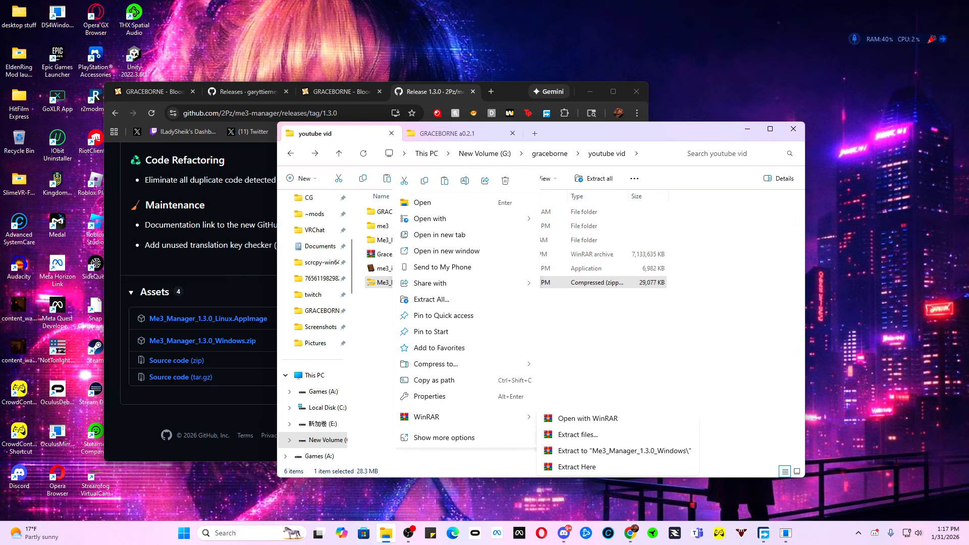
pyautogui.click(600, 343)
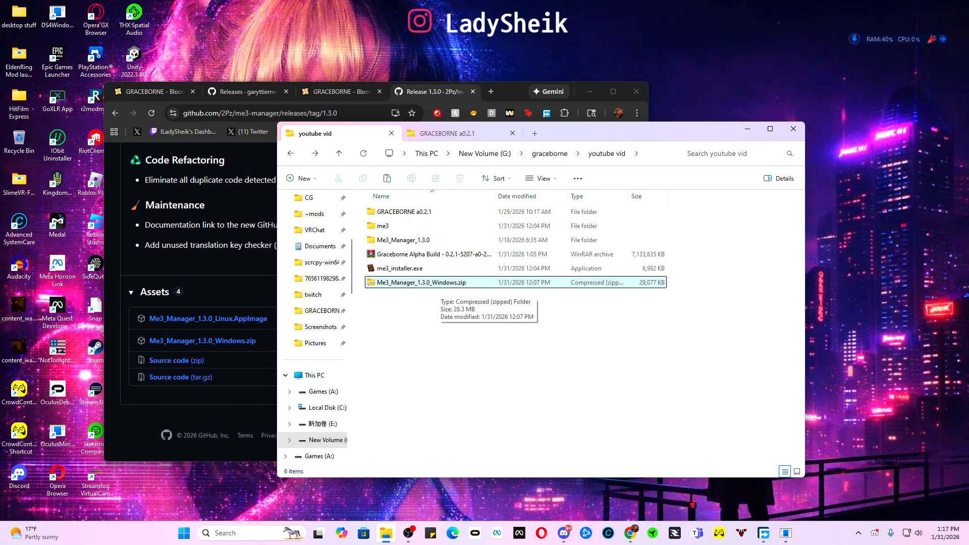
# Step: Open the Me3_Manager_1.3.0 folder and launch Me3_Manager.exe
pyautogui.click(403, 240)
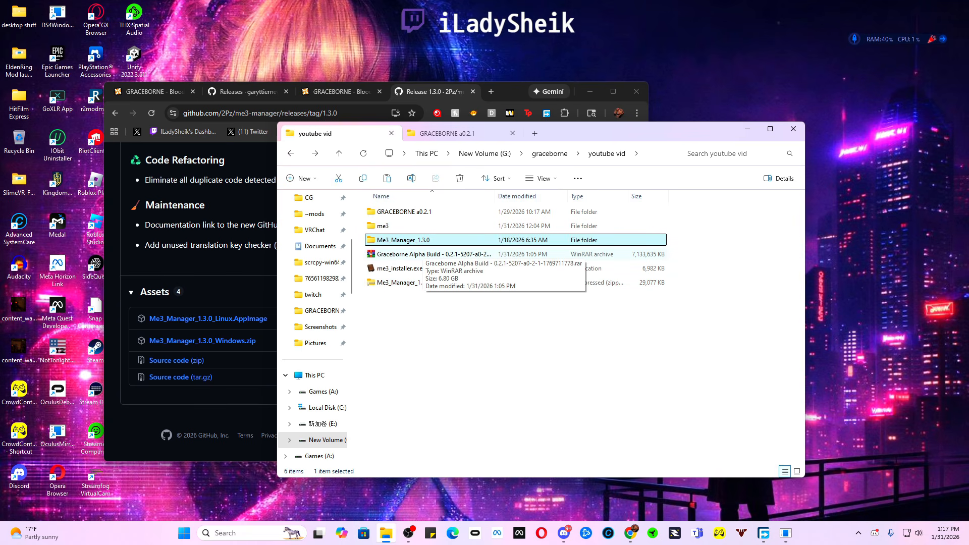
pyautogui.press('Return')
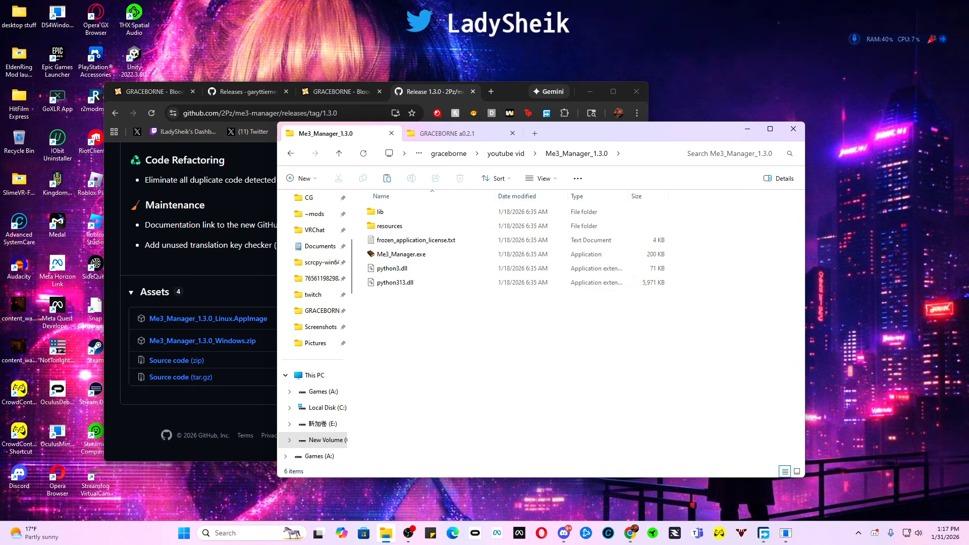
pyautogui.click(401, 253)
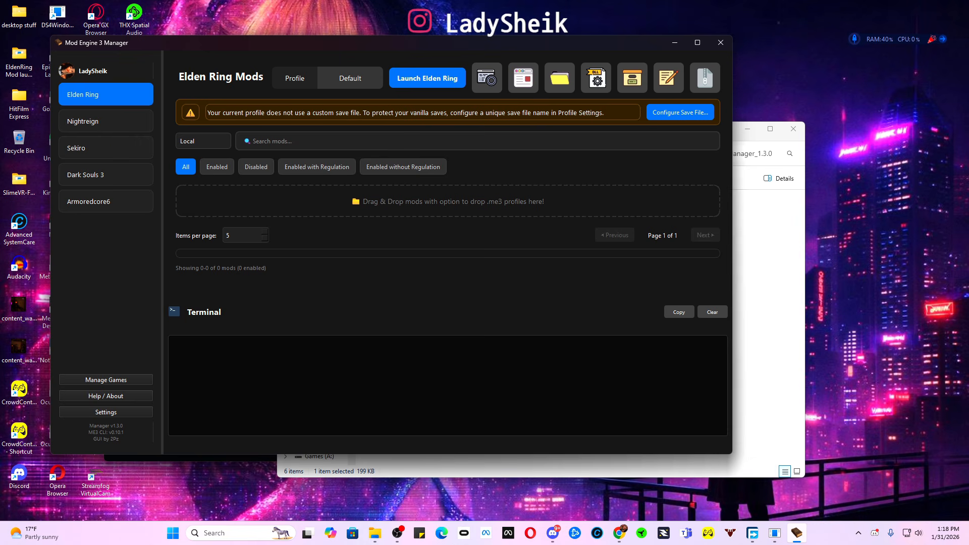
# Step: Add the mod folder from the GRACEBORNE a0.2.1 directory to the Elden Ring mod list in Mod Engine 3 Manager
pyautogui.click(768, 303)
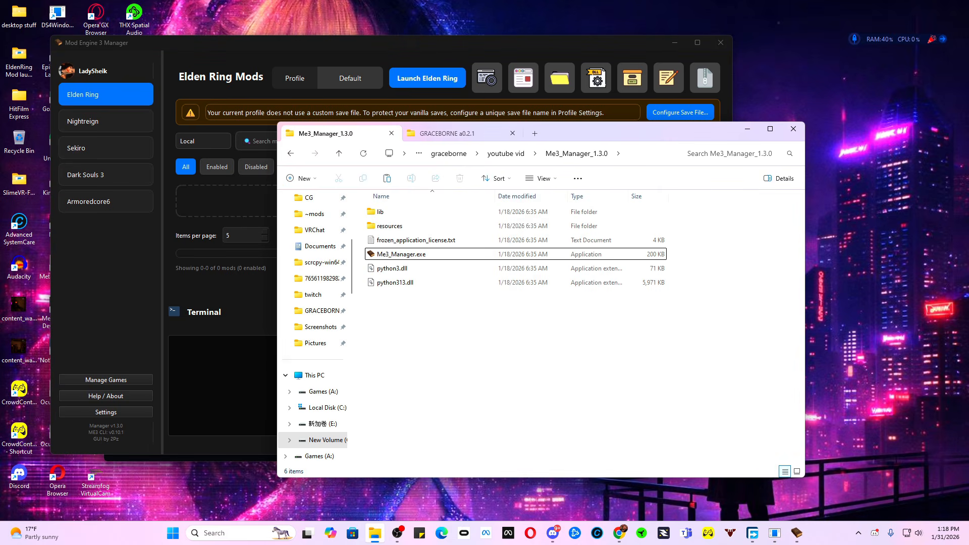
pyautogui.click(448, 134)
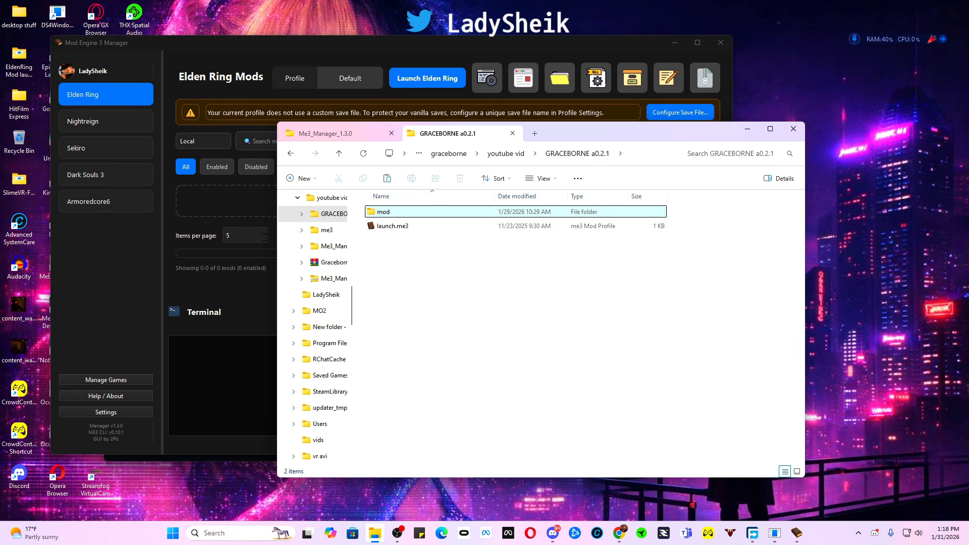
pyautogui.click(393, 226)
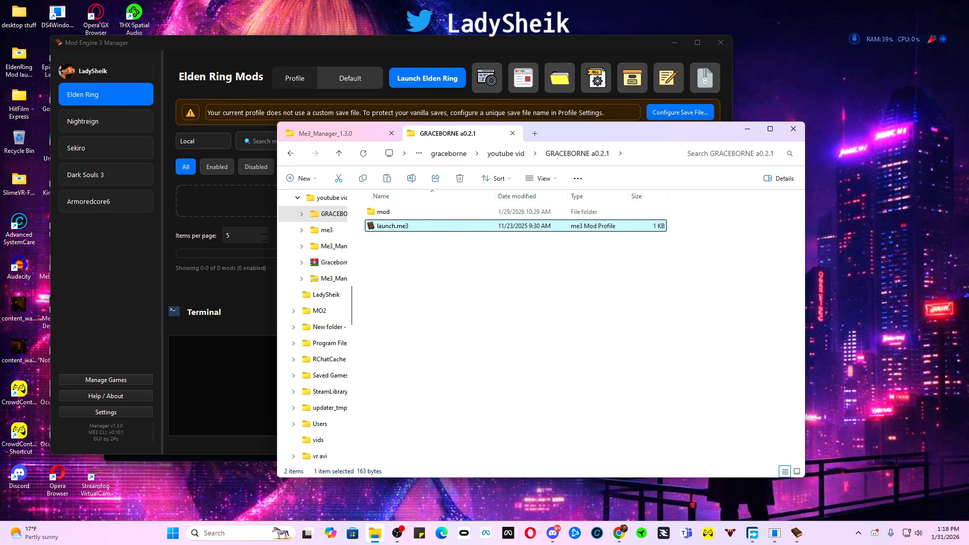
pyautogui.click(385, 211)
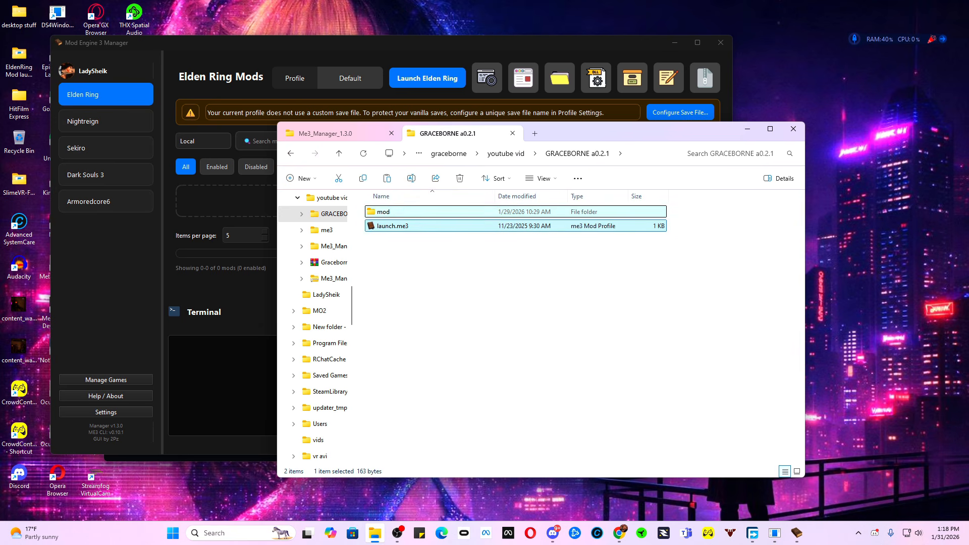
pyautogui.moveTo(571, 135); pyautogui.dragTo(707, 164)
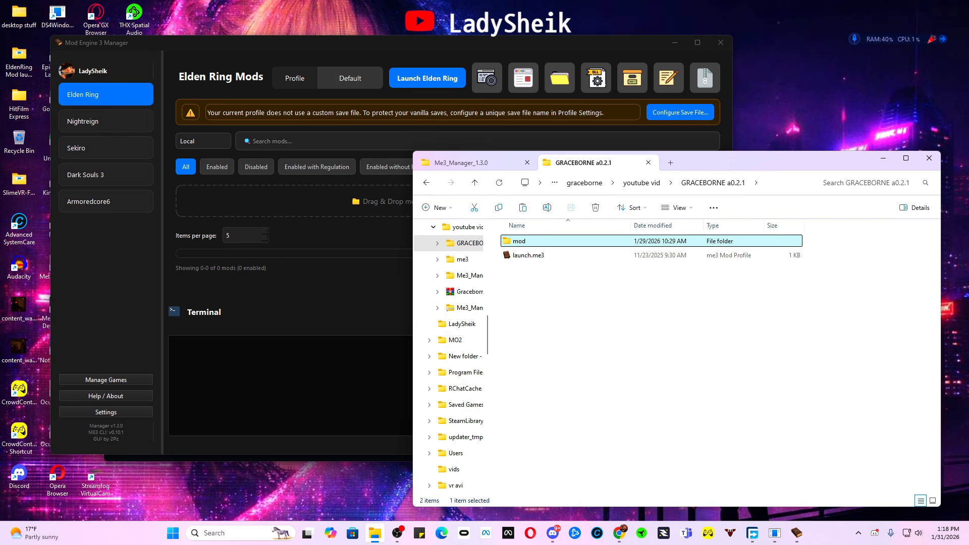
pyautogui.moveTo(519, 241); pyautogui.dragTo(348, 211)
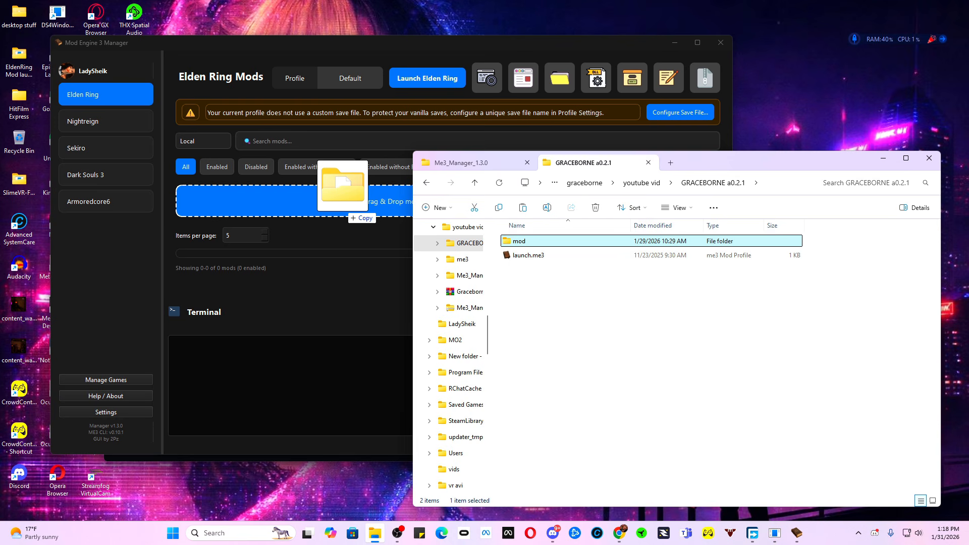
pyautogui.moveTo(348, 212); pyautogui.dragTo(348, 211)
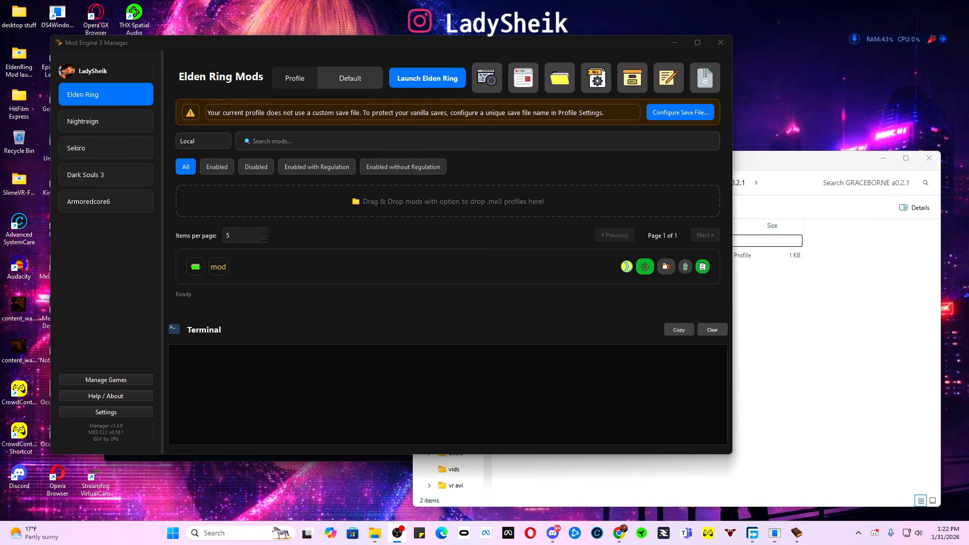
# Step: Disable the mod entry in the Elden Ring mod list and enable it again
pyautogui.hotkey('alt', 'Tab')
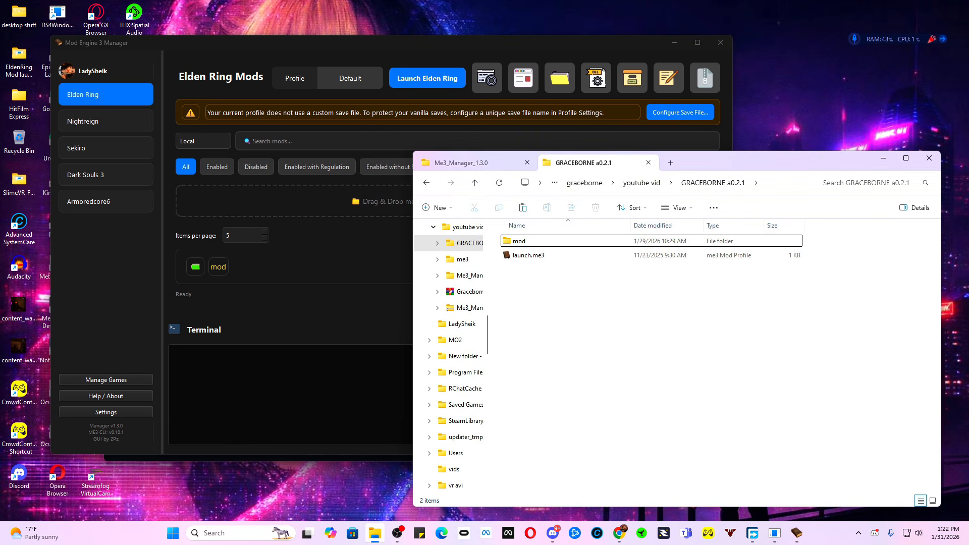
pyautogui.hotkey('alt', 'Tab')
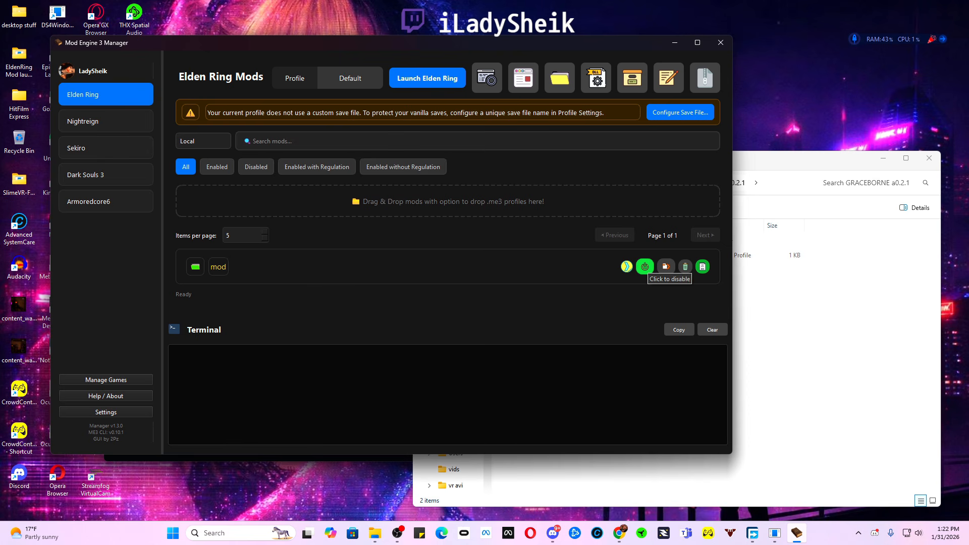
pyautogui.click(645, 267)
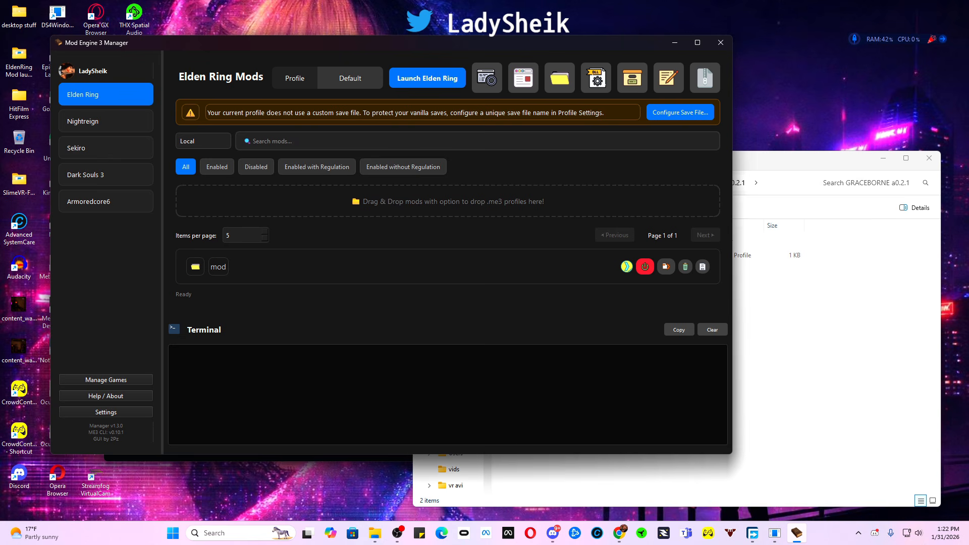
pyautogui.click(644, 267)
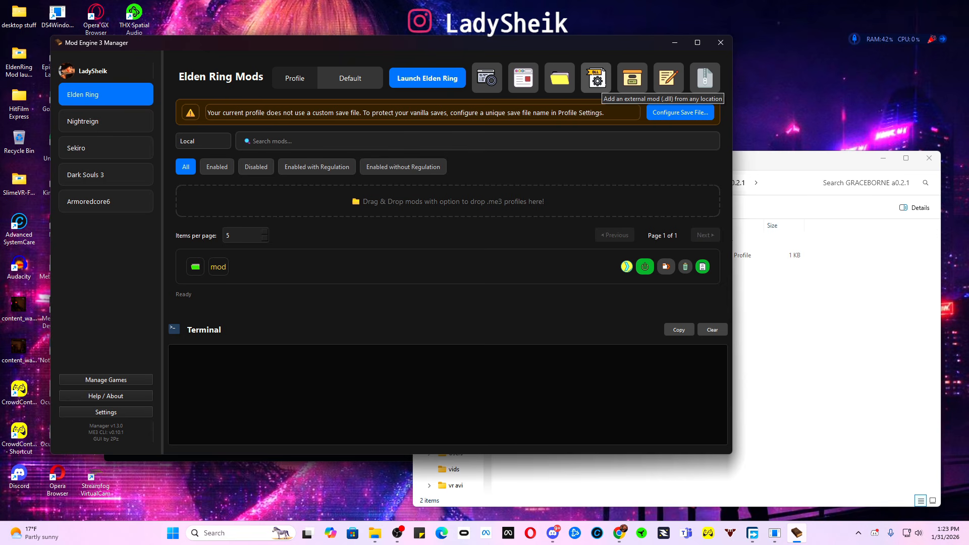
# Step: Add ersc.dll from the GRACEBORNE a0.2 OLD folder as an external DLL mod for Elden Ring
pyautogui.click(596, 81)
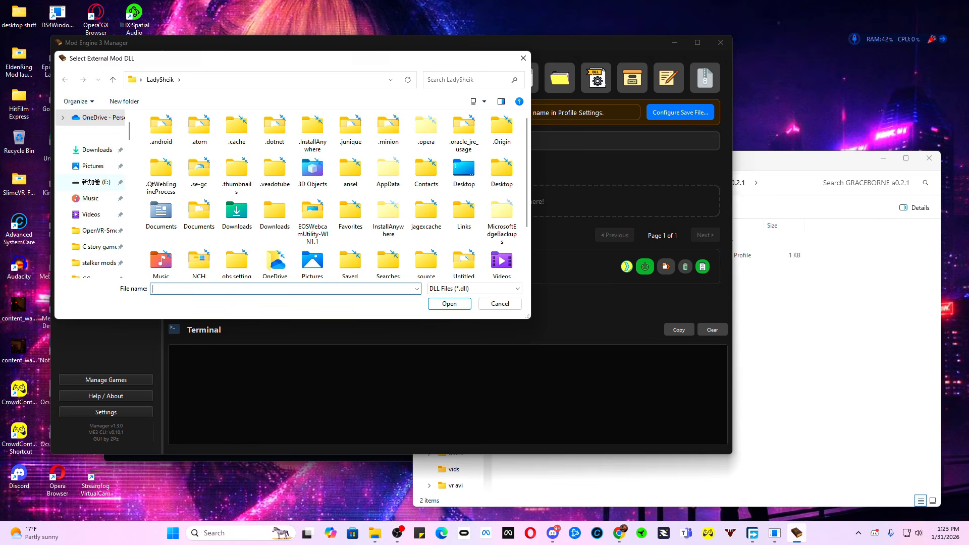
pyautogui.scroll(-5, 95, 196)
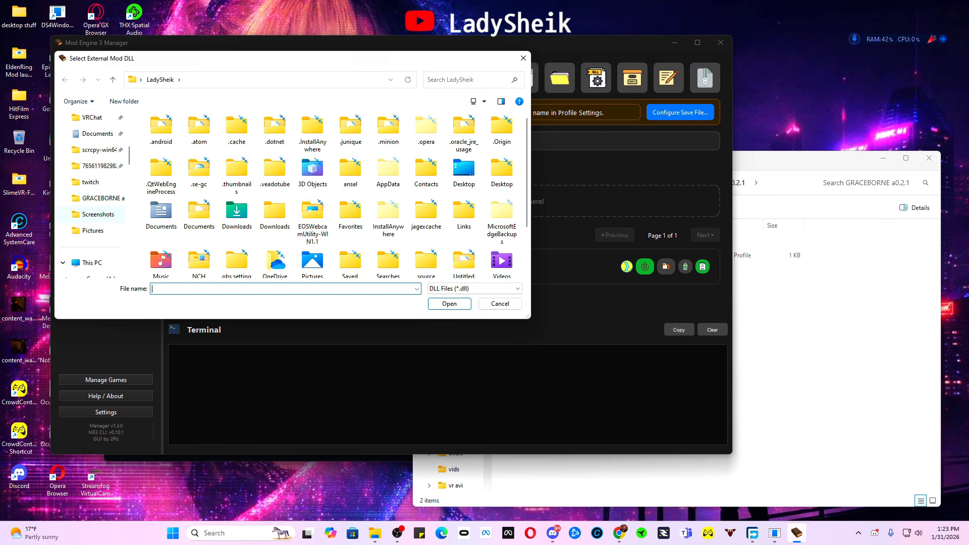
pyautogui.click(101, 199)
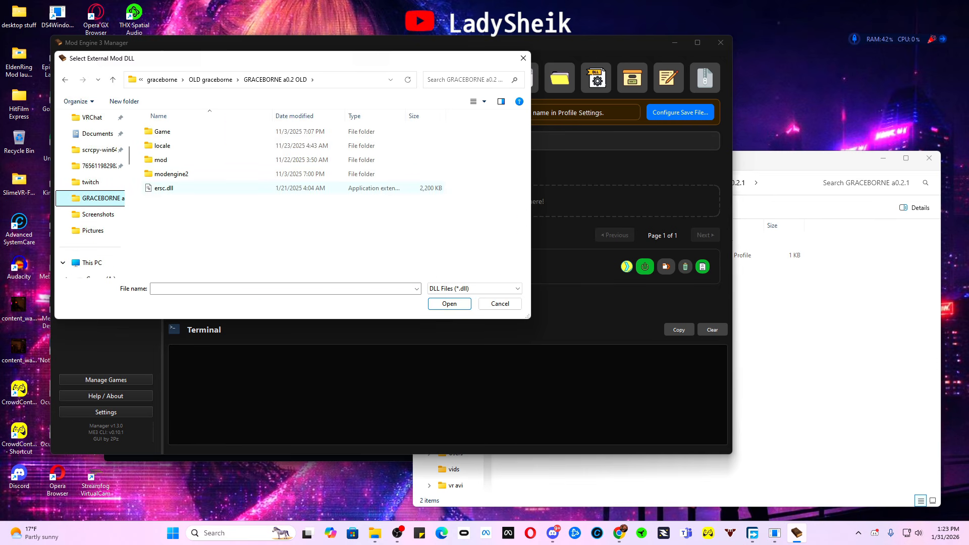
pyautogui.click(165, 188)
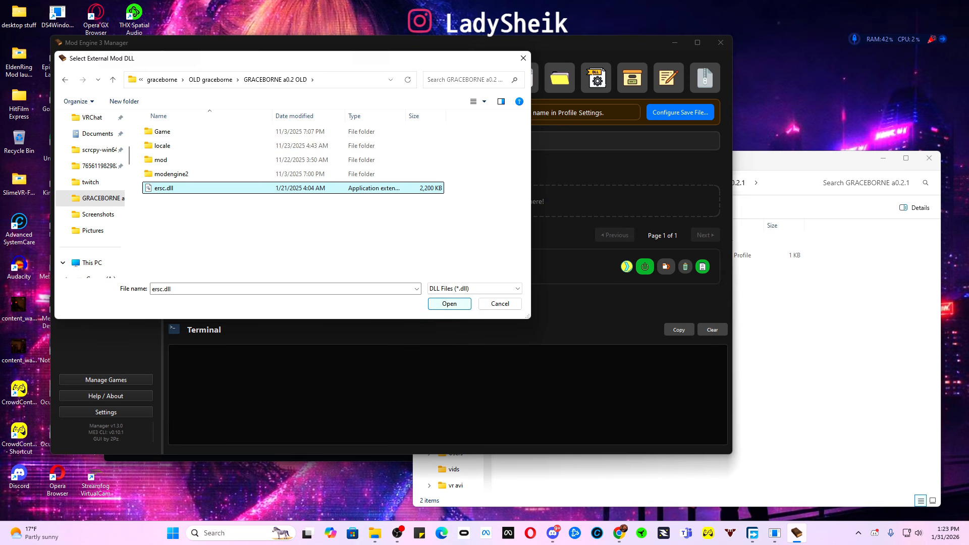
pyautogui.press('Return')
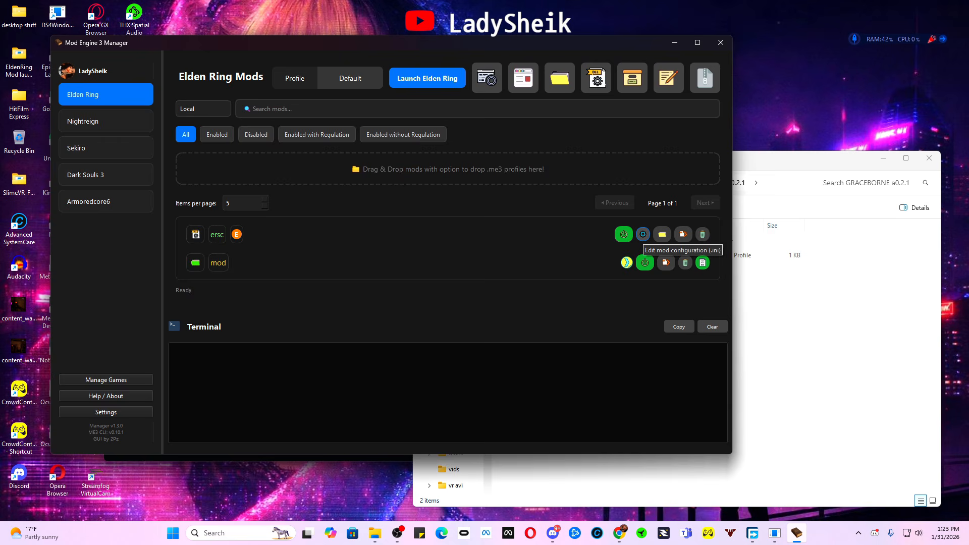
# Step: Open the ersc mod's configuration editor and load ersc_settings.ini from the GRACEBORNE a0.2 OLD folder
pyautogui.click(642, 234)
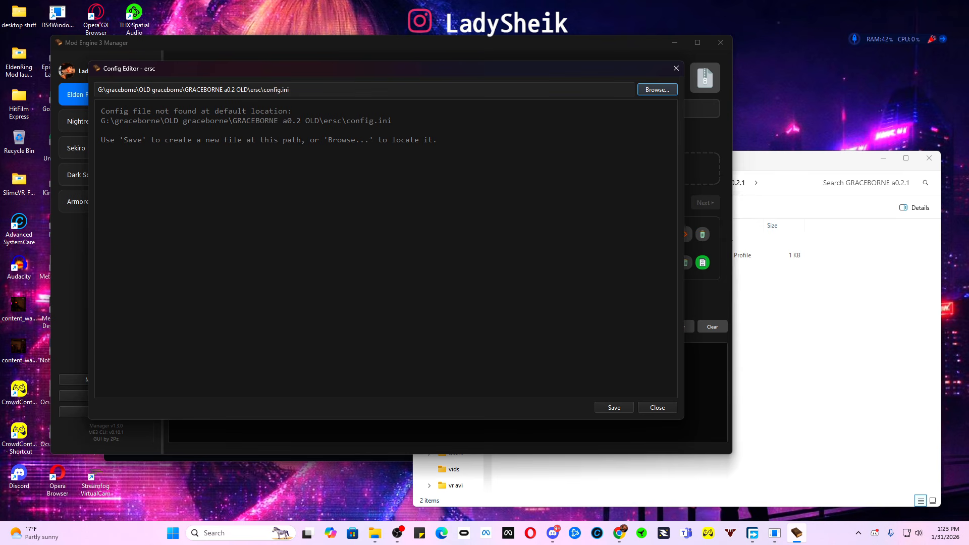
pyautogui.click(657, 89)
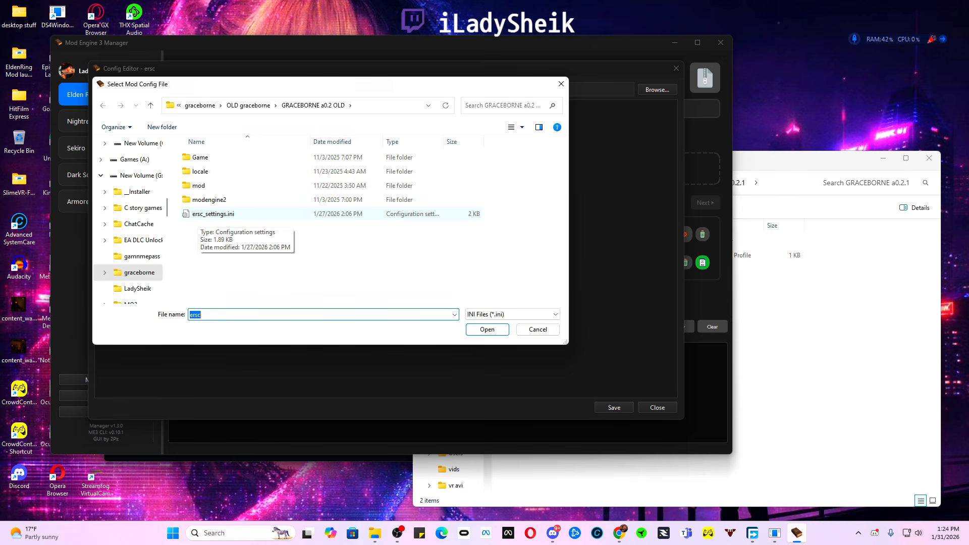
pyautogui.click(199, 215)
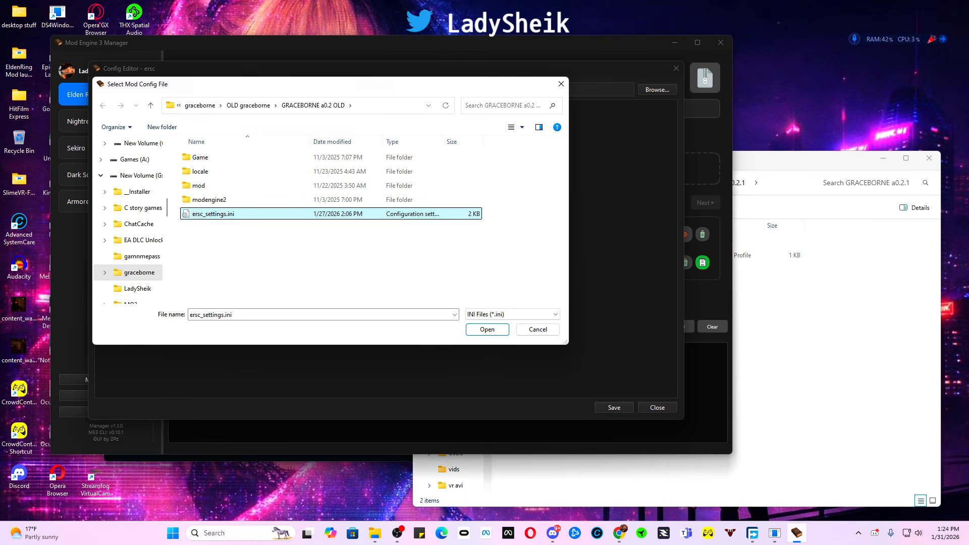
pyautogui.press('Return')
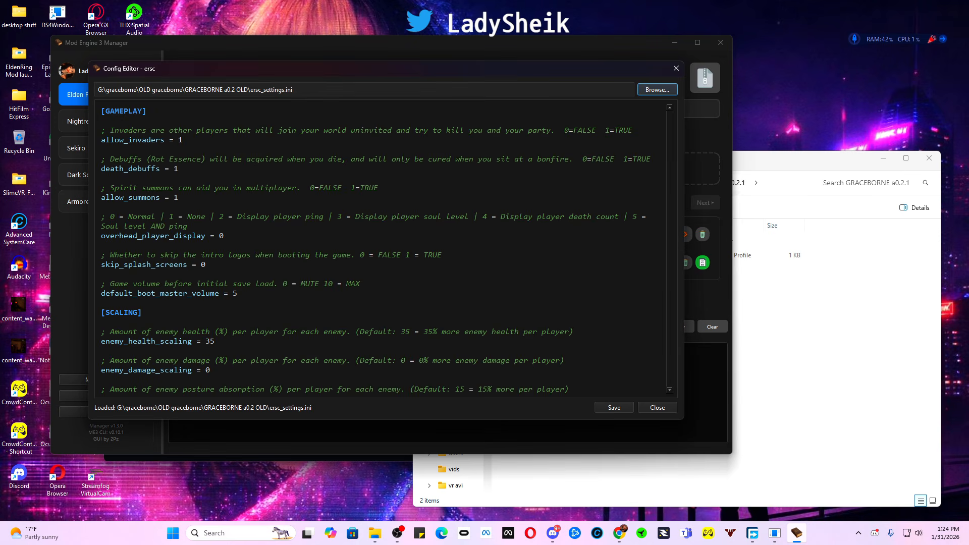
# Step: Select the session password value in ersc_settings.ini to check it, save the configuration and close the editor
pyautogui.scroll(-8, 375, 250)
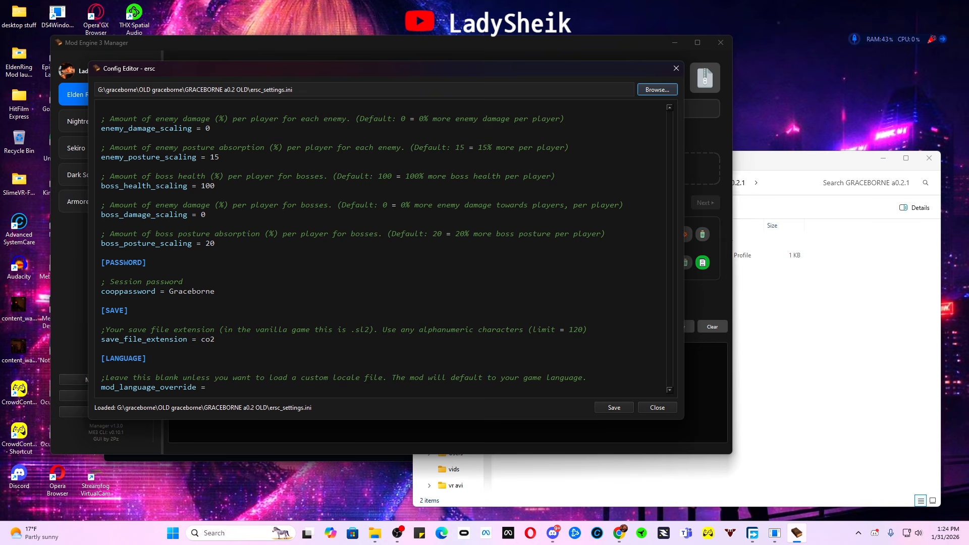
pyautogui.moveTo(215, 291); pyautogui.dragTo(169, 291)
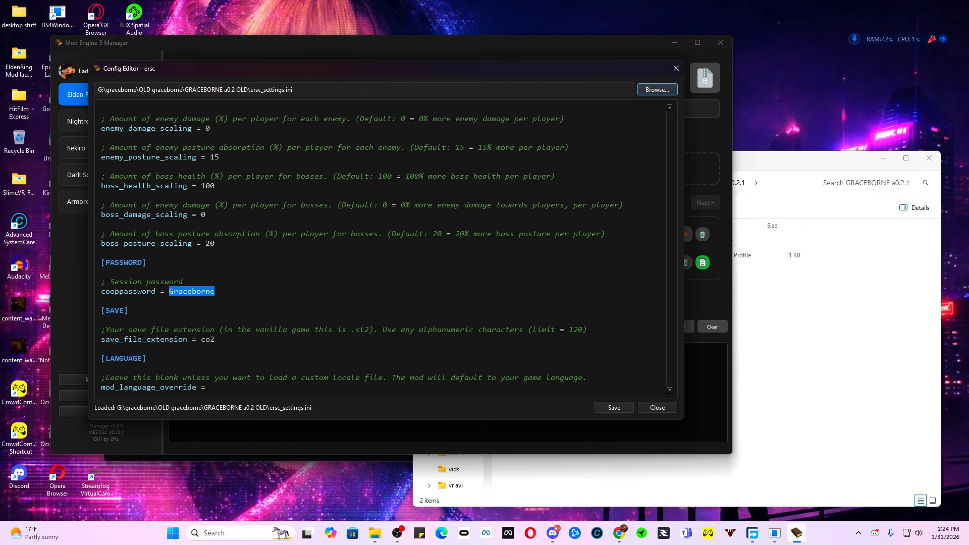
pyautogui.click(613, 407)
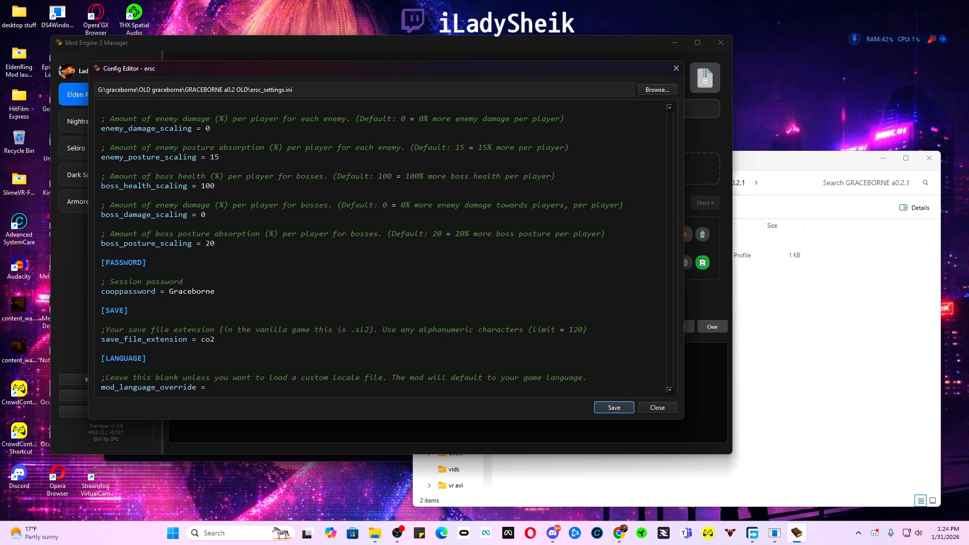
pyautogui.click(614, 407)
pyautogui.click(657, 407)
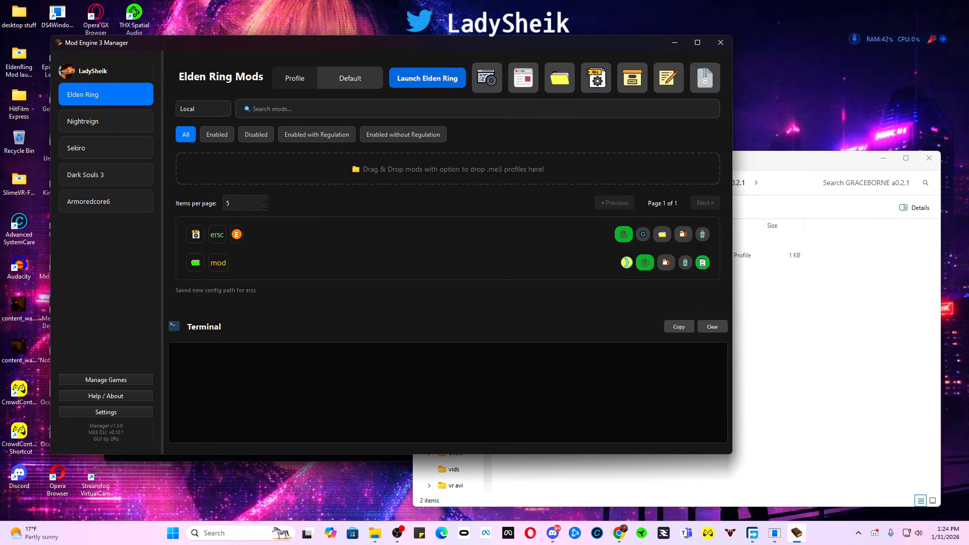
# Step: Launch Elden Ring with the enabled mods and load the existing saved game from the title menu
pyautogui.click(427, 78)
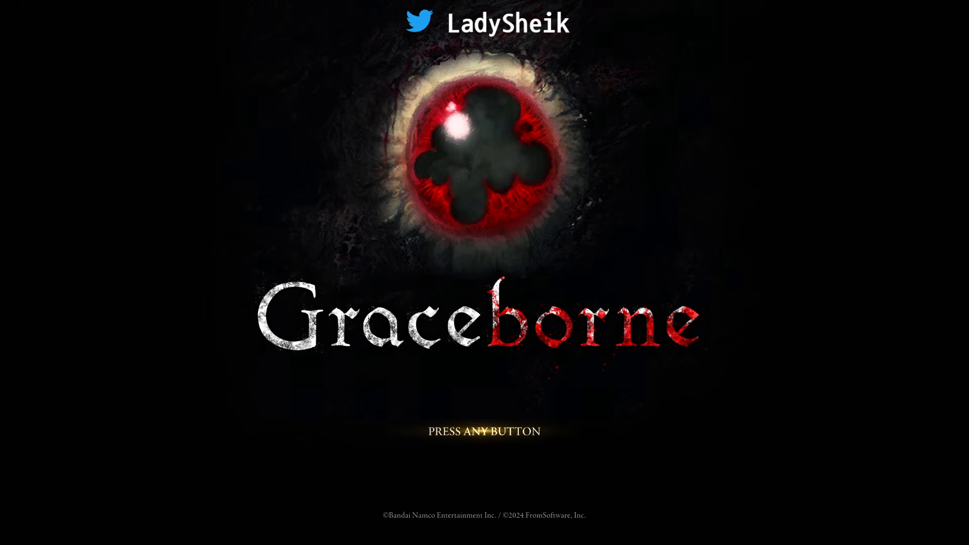
pyautogui.press('Return')
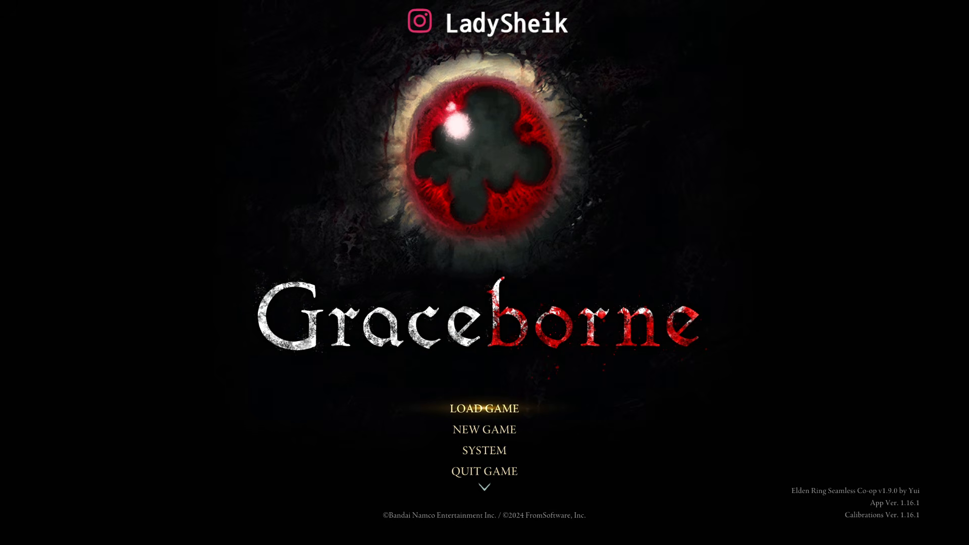
pyautogui.press('Return')
pyautogui.press('Return')
pyautogui.press('Return')
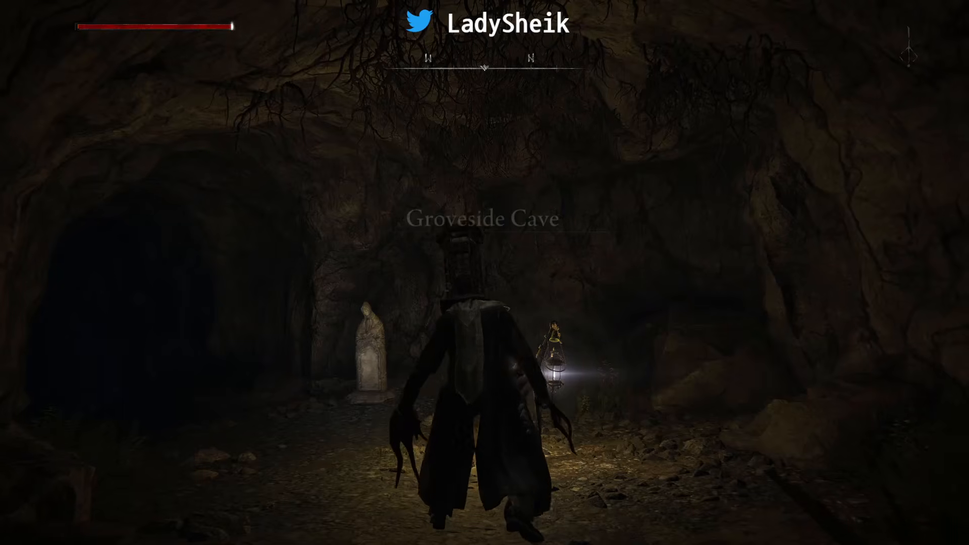
pyautogui.press('space')
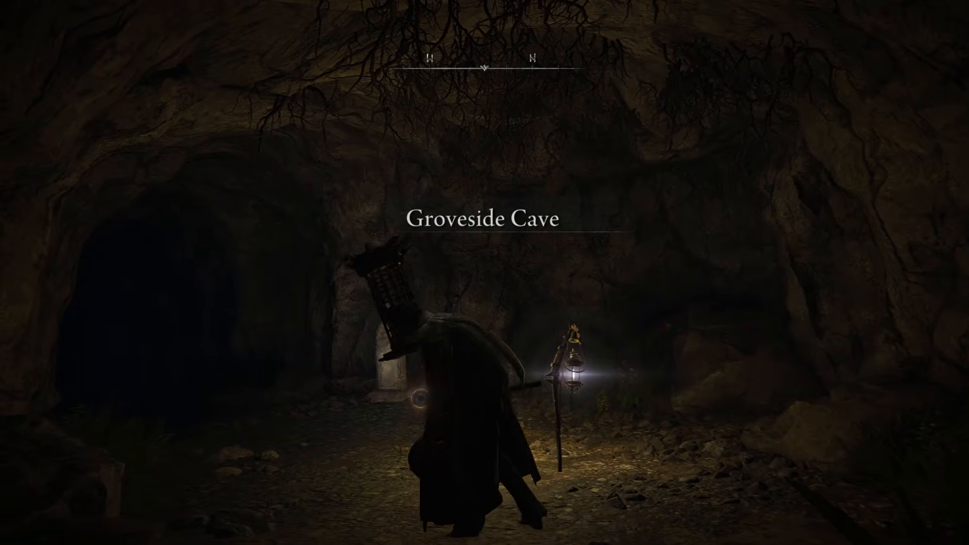
pyautogui.press('r')
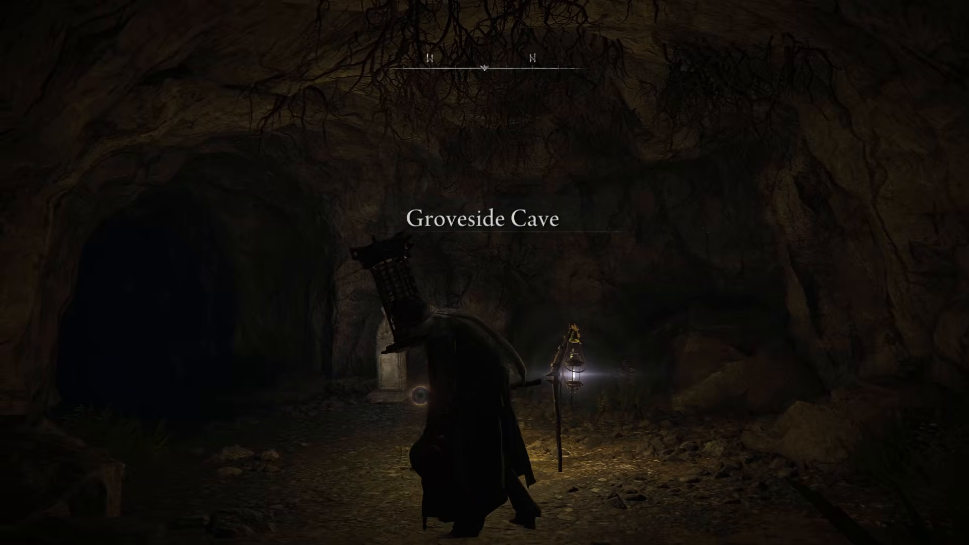
pyautogui.press('e')
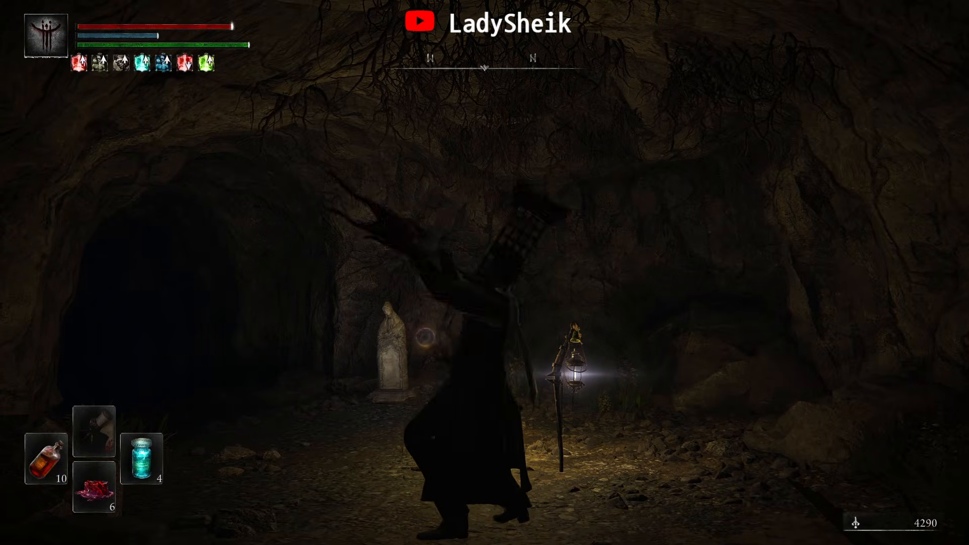
pyautogui.press('e')
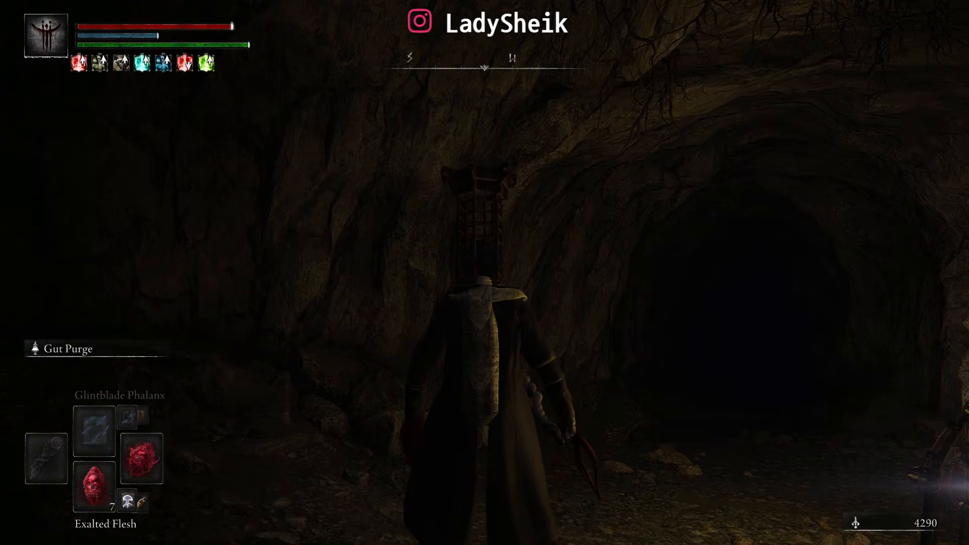
pyautogui.press('e')
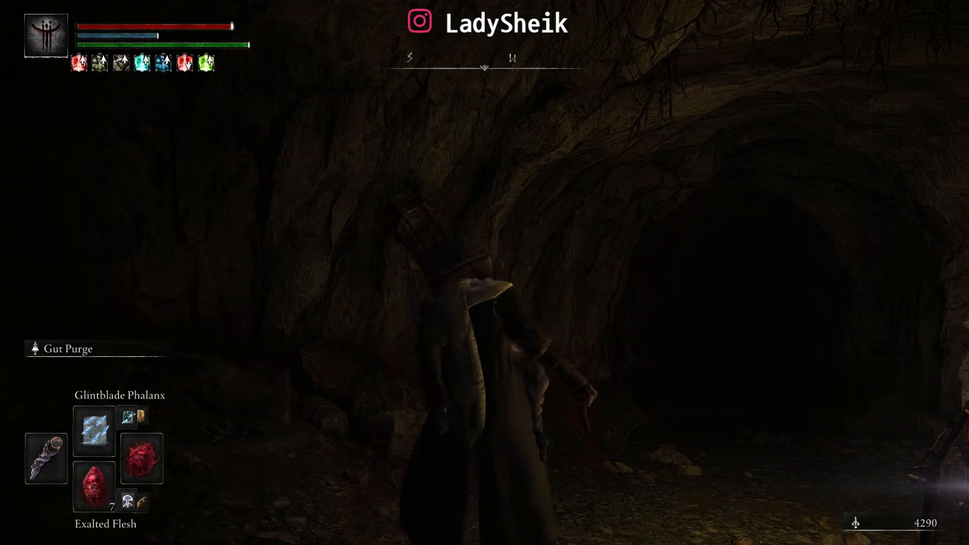
pyautogui.press('s')
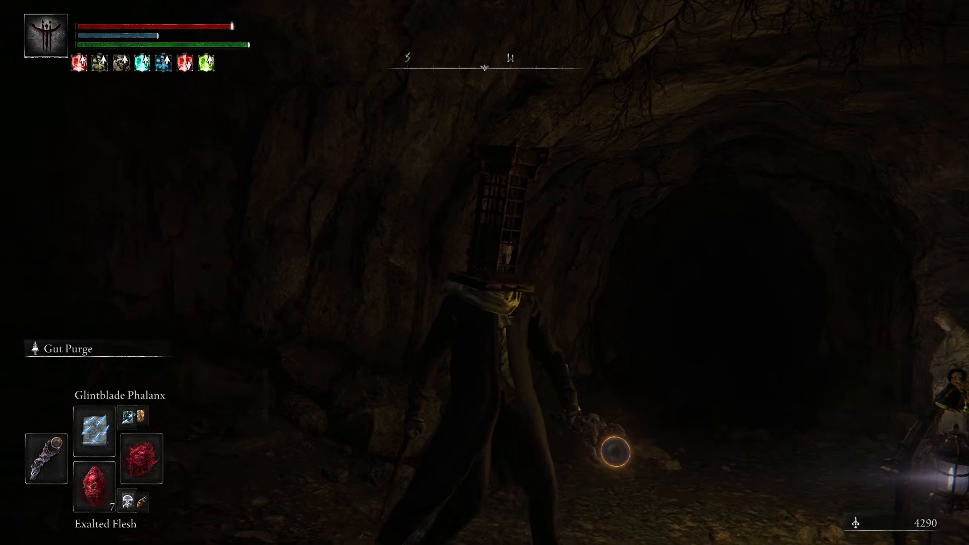